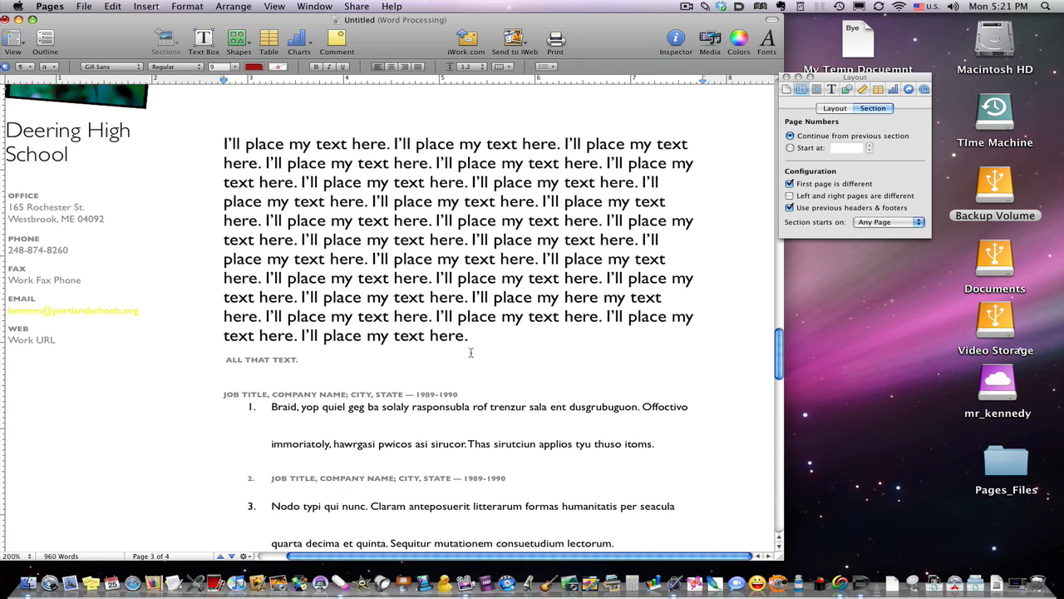
# Select the whole "I'll place my text here." paragraph and display the text formatting settings in the Inspector.
pyautogui.click(476, 324)
pyautogui.click(221, 141)
pyautogui.scroll(2, 223, 196)
pyautogui.moveTo(221, 184); pyautogui.dragTo(571, 379)
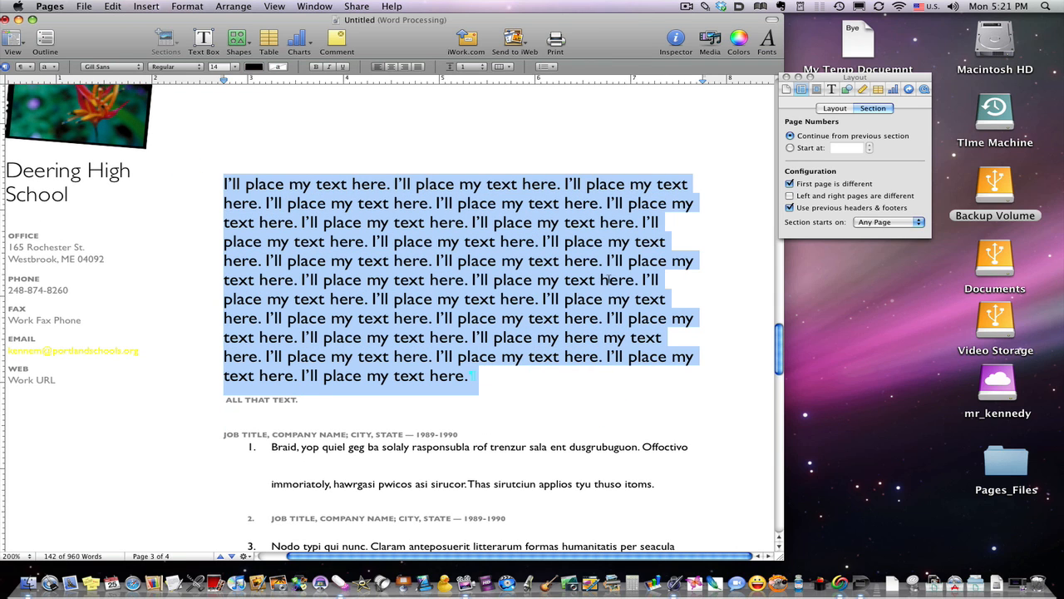
pyautogui.click(676, 38)
pyautogui.click(676, 37)
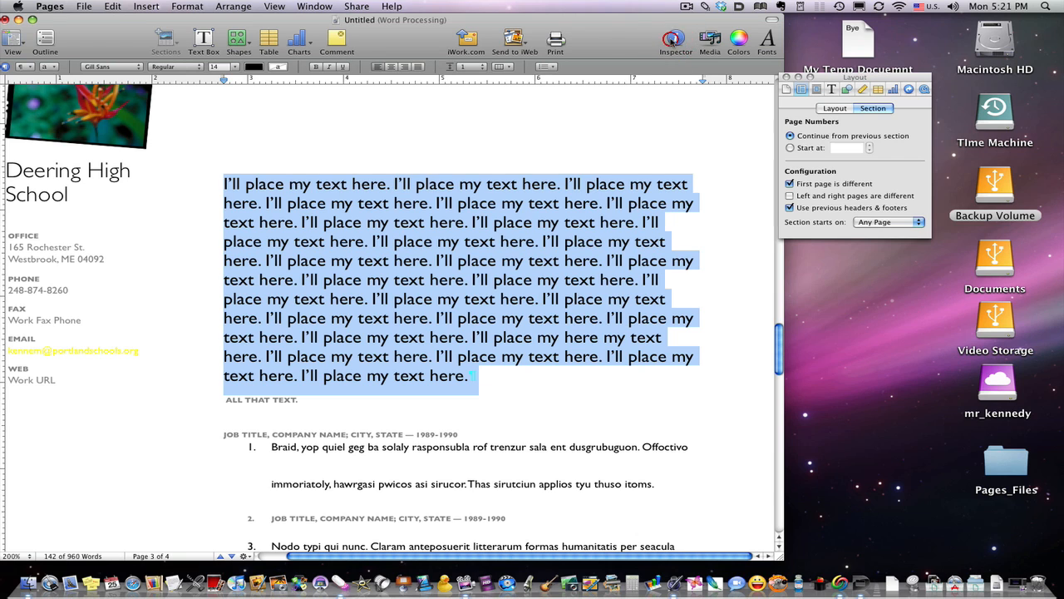
pyautogui.click(833, 90)
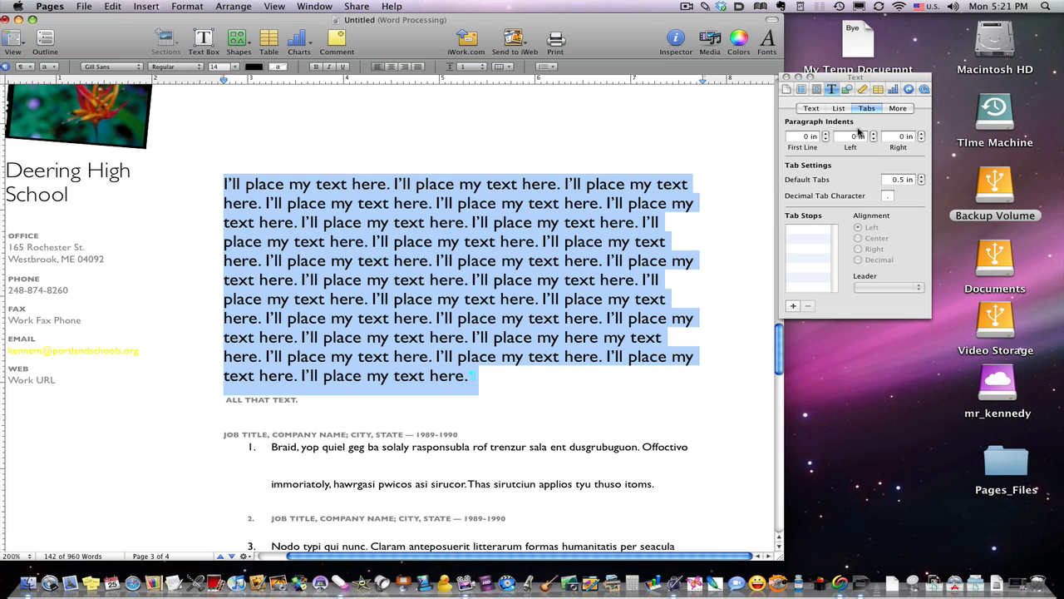
# Give the selected paragraph a first-line indent of 0.25 in.
pyautogui.click(839, 108)
pyautogui.click(835, 155)
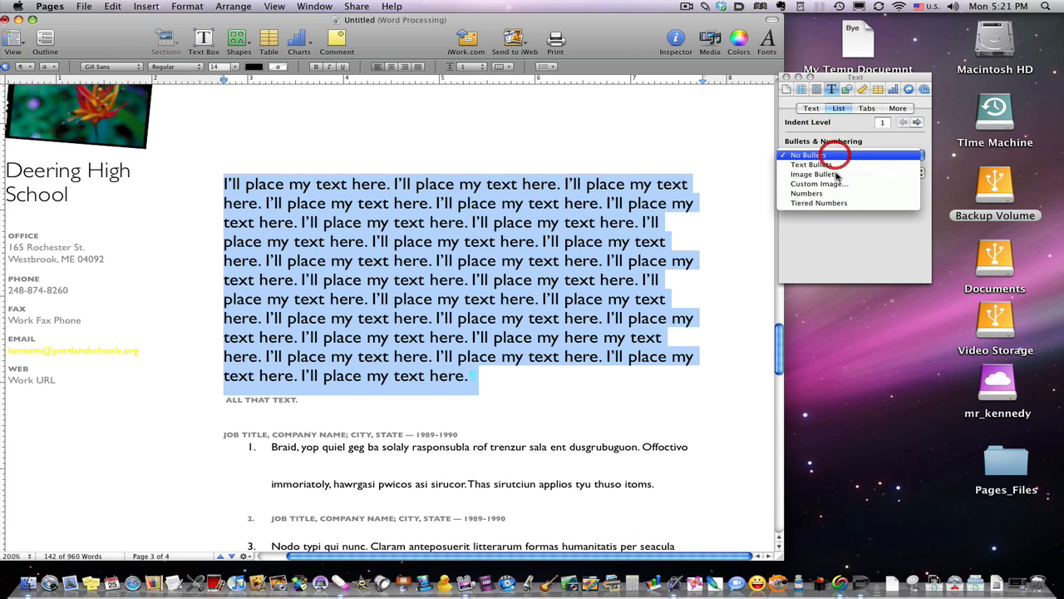
pyautogui.click(848, 141)
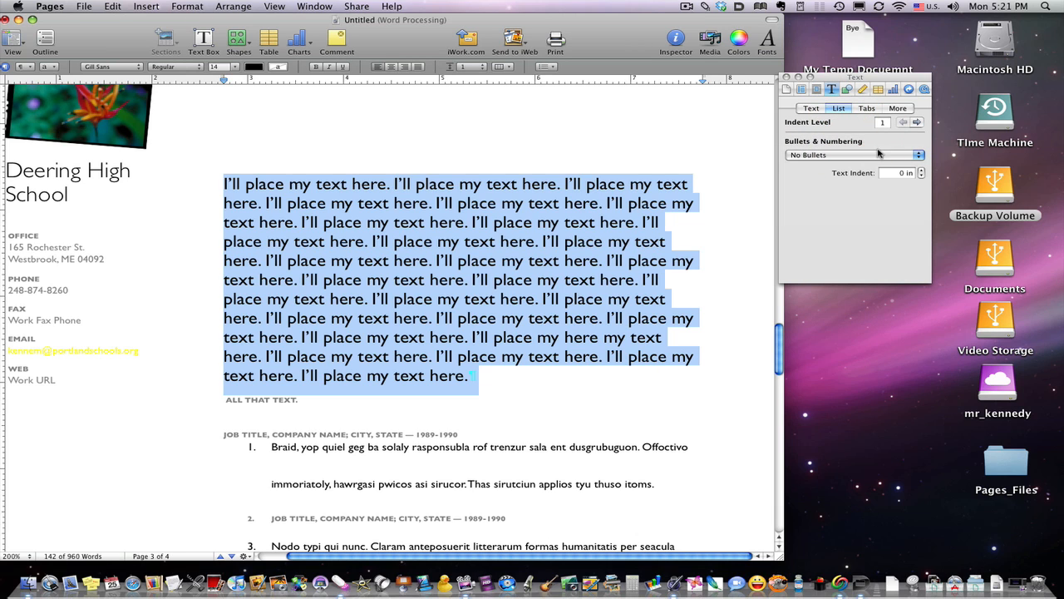
pyautogui.click(869, 110)
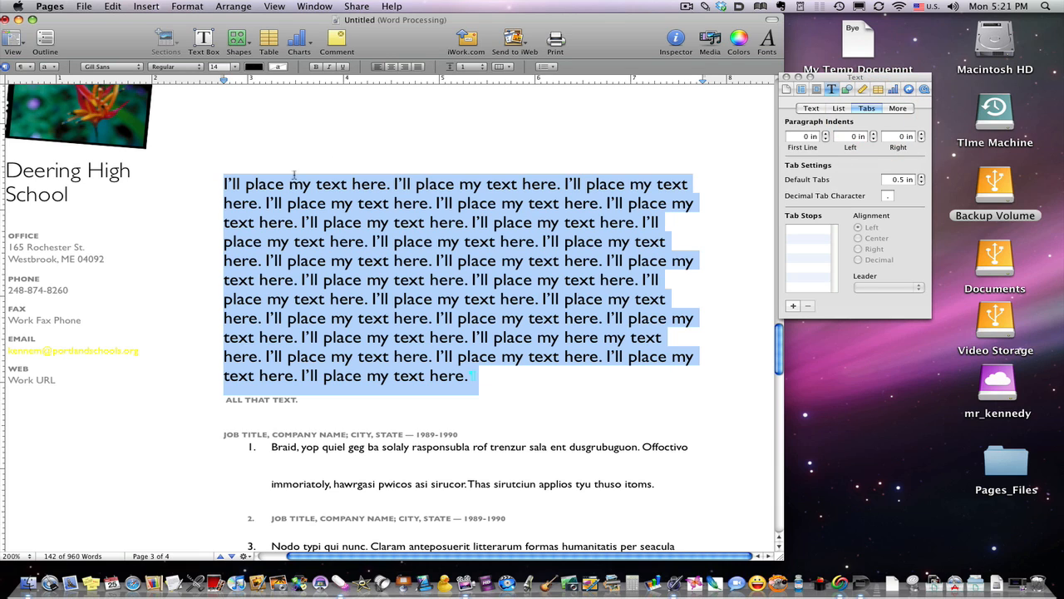
pyautogui.click(826, 133)
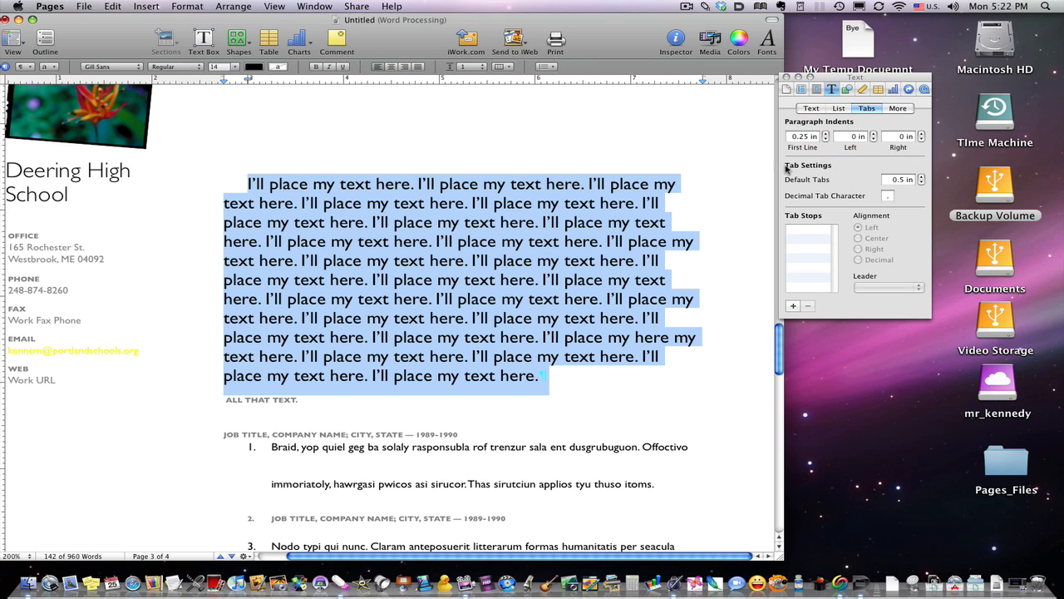
pyautogui.click(815, 166)
pyautogui.click(813, 166)
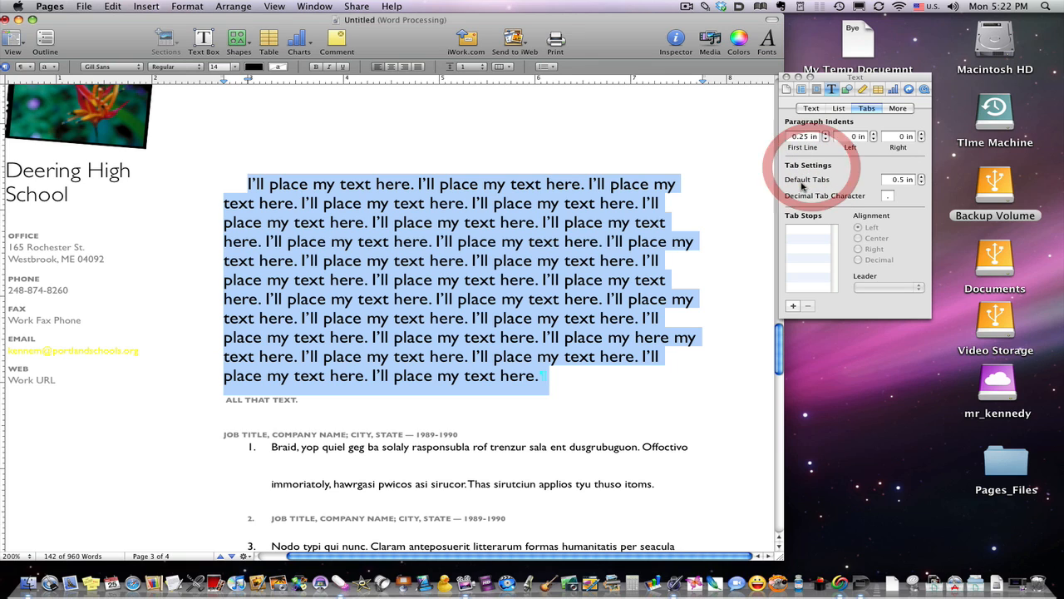
# Increase the default tab spacing to 1.25 in and reset the paragraph's first-line indent to 0 in.
pyautogui.click(921, 177)
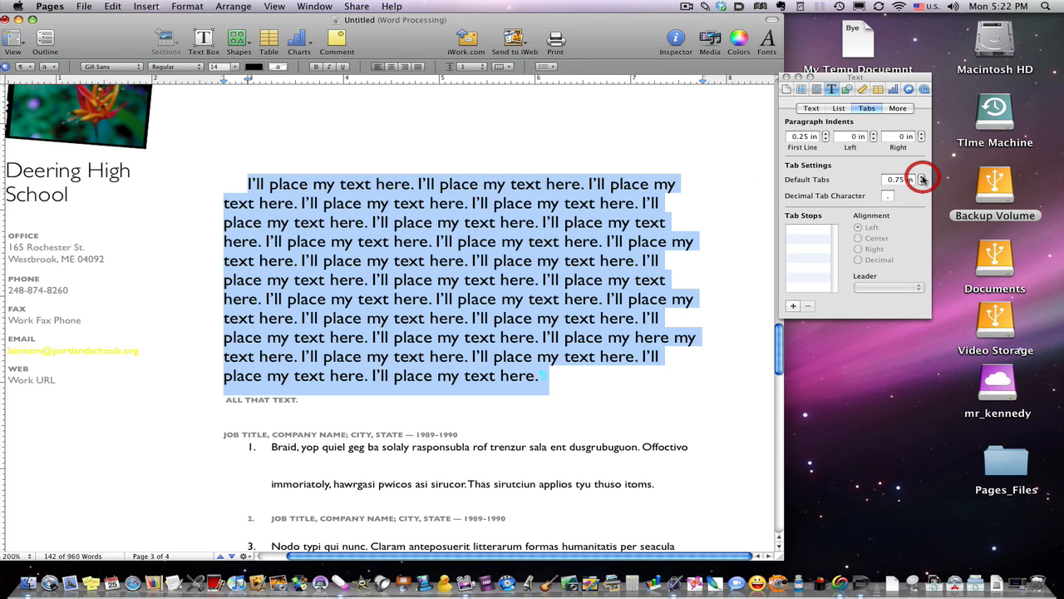
pyautogui.click(921, 177)
pyautogui.click(826, 139)
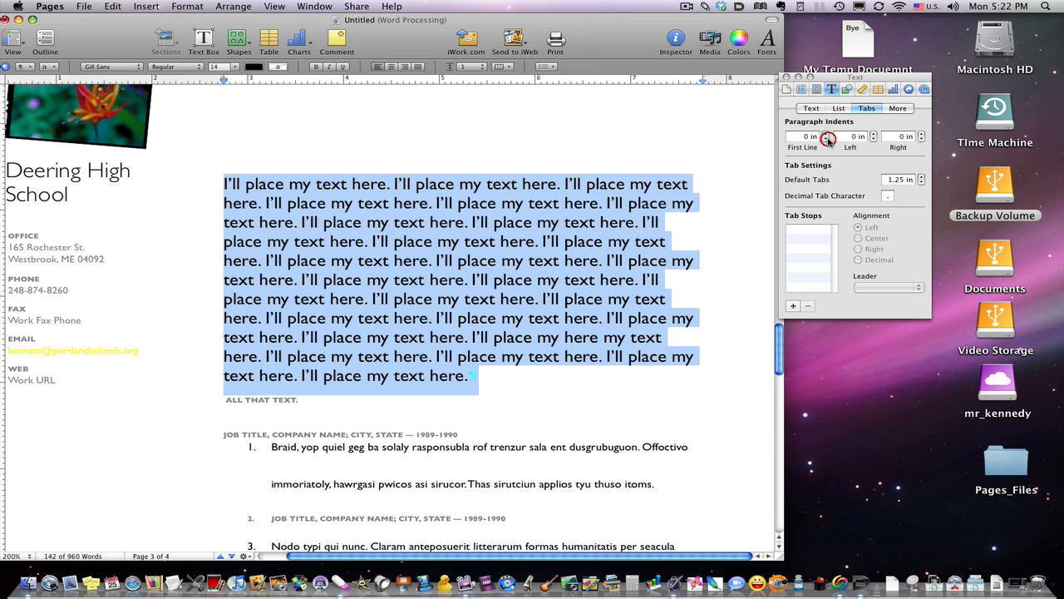
# Set the default tab spacing to 2 in and insert a tab at the very start of the paragraph.
pyautogui.click(693, 341)
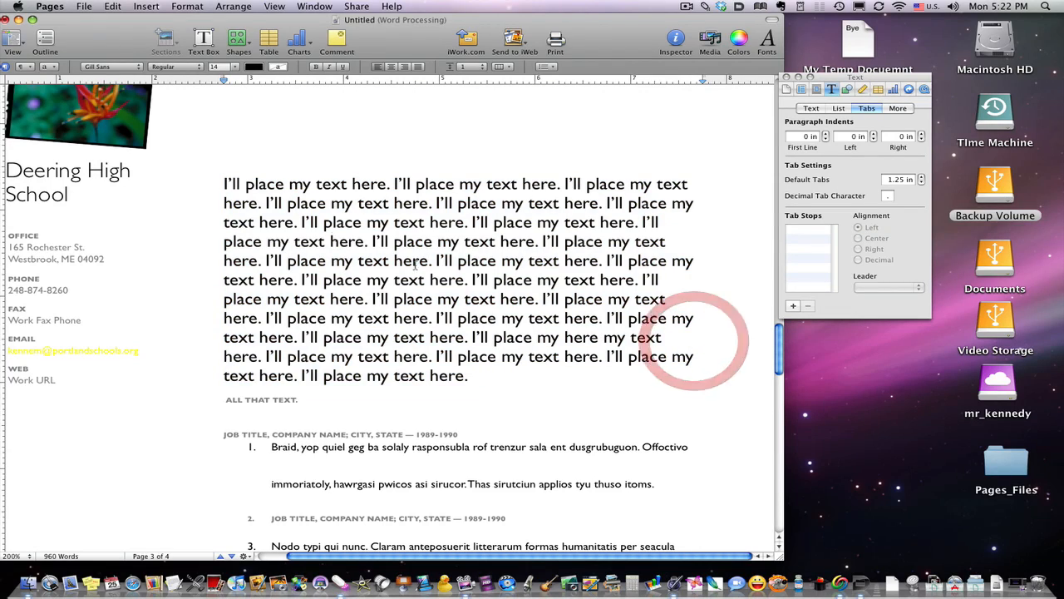
pyautogui.click(221, 184)
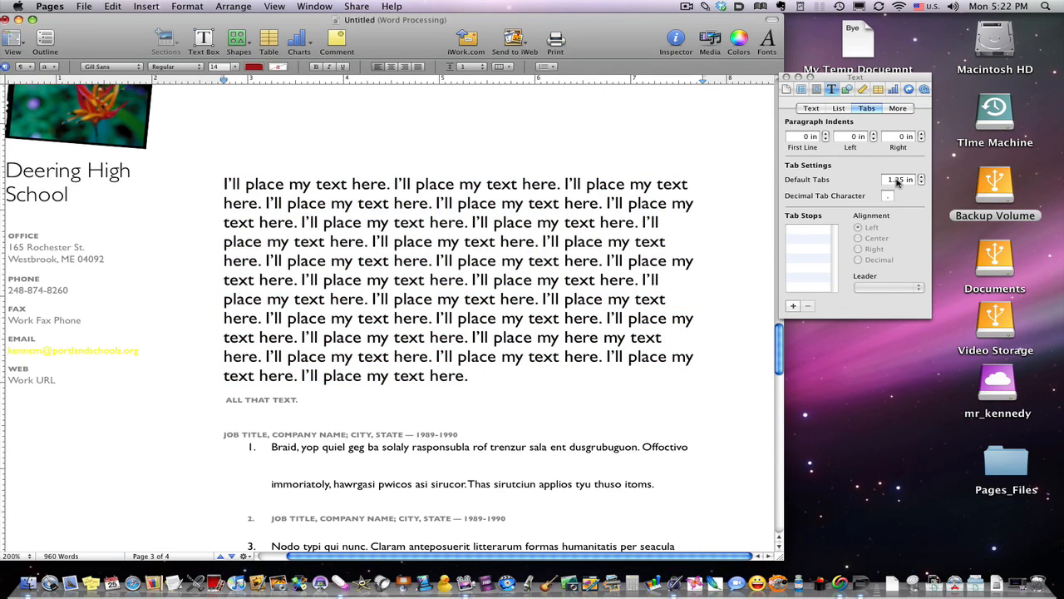
pyautogui.click(921, 177)
pyautogui.click(921, 177)
pyautogui.click(921, 177)
pyautogui.press('Tab')
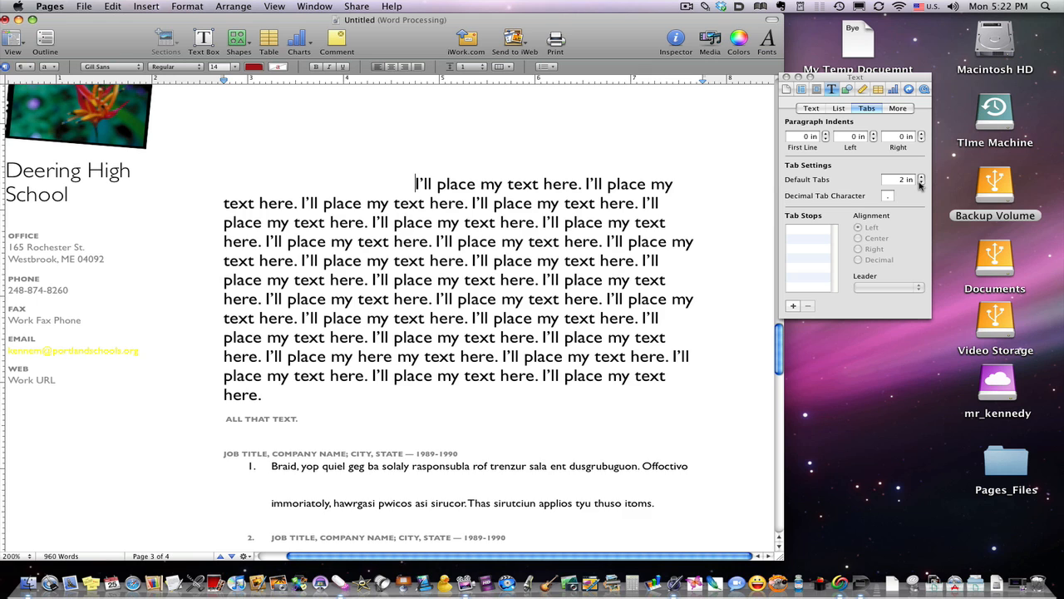
# Reduce the default tab spacing to 0.5 in and delete the tab at the start of the paragraph.
pyautogui.click(920, 184)
pyautogui.click(920, 184)
pyautogui.click(920, 183)
pyautogui.click(920, 184)
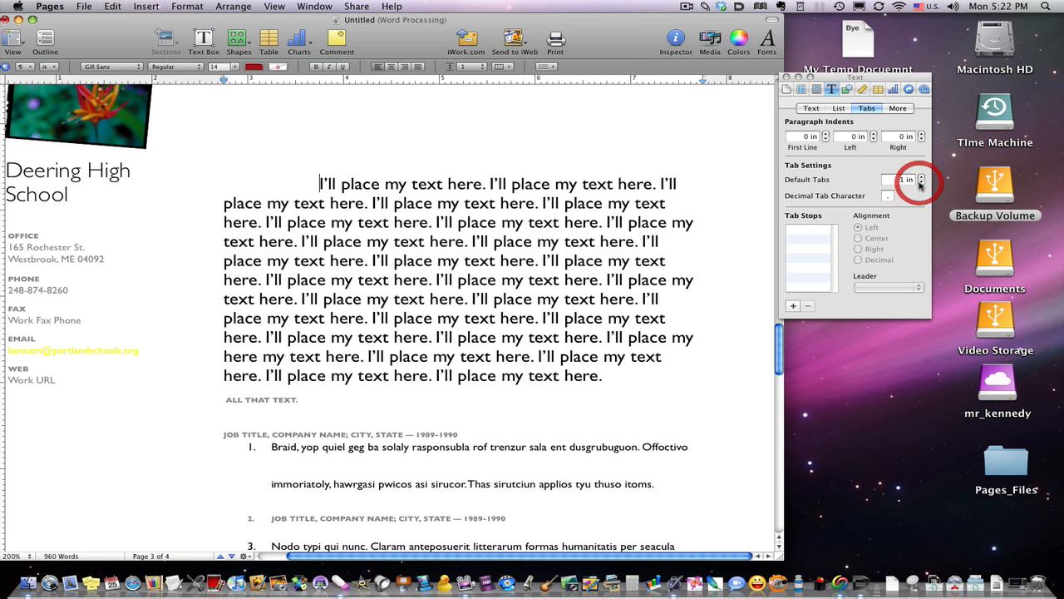
pyautogui.click(921, 183)
pyautogui.click(920, 183)
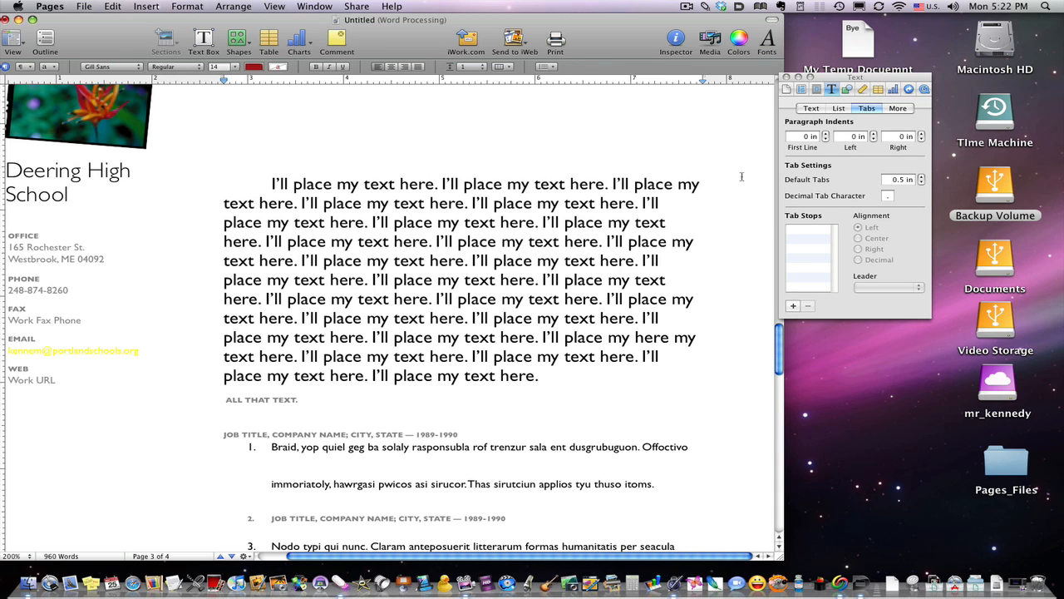
pyautogui.press('BackSpace')
# Set the paragraph's left indent to 1 in, leaving the first line unindented.
pyautogui.click(873, 130)
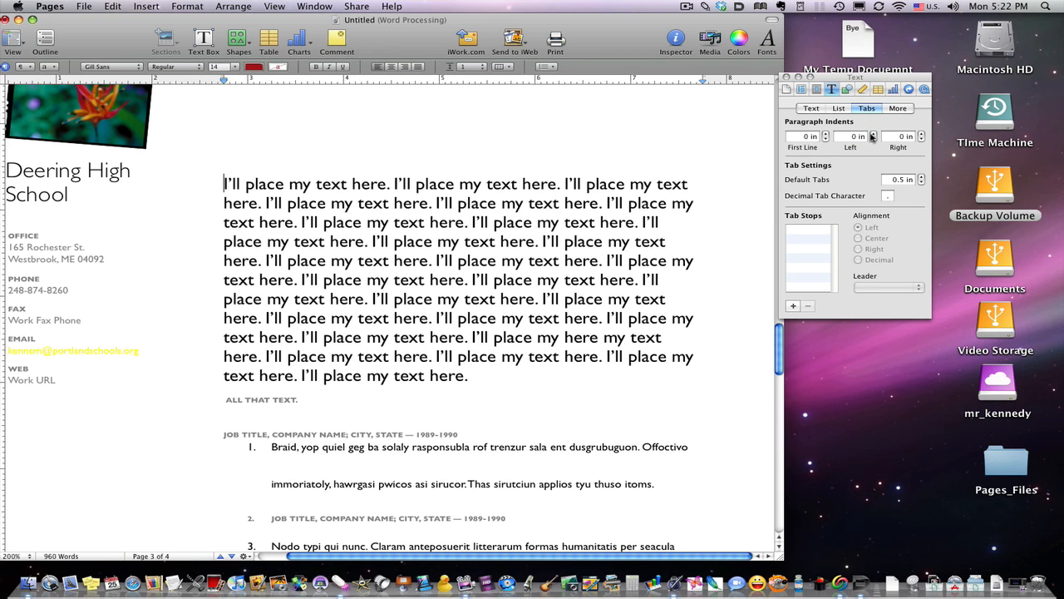
pyautogui.click(873, 134)
pyautogui.click(873, 133)
pyautogui.click(873, 133)
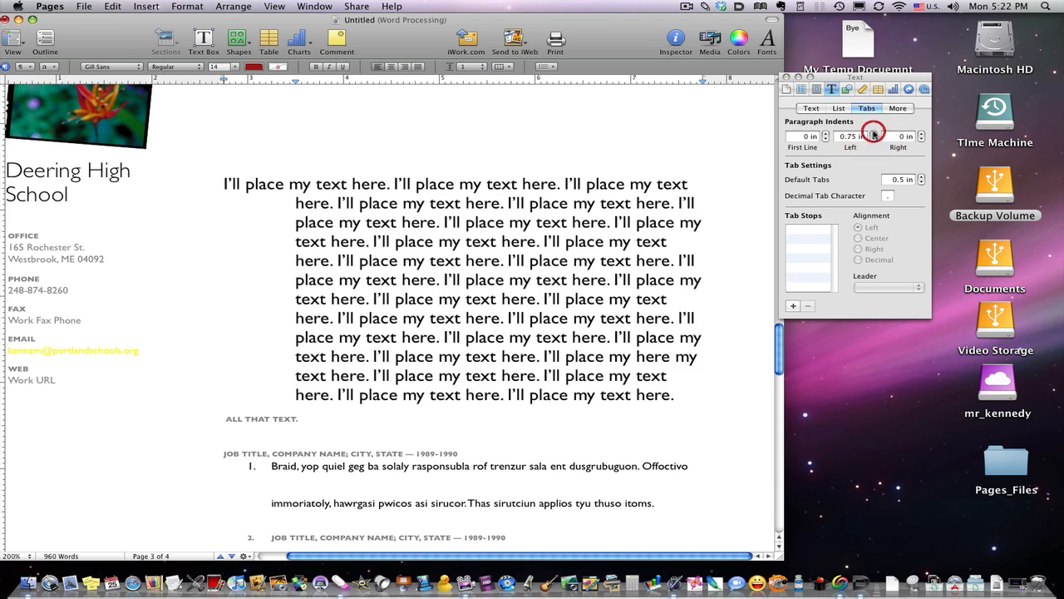
pyautogui.click(873, 133)
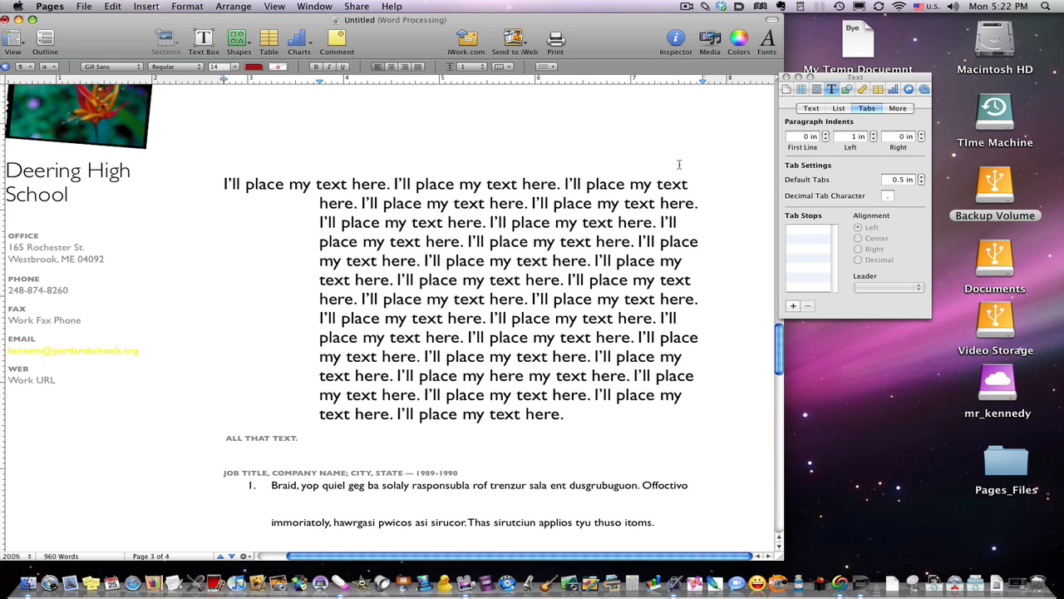
# Try first-line indents of 0.5 in and more on the paragraph, and return the first-line indent to 0 in.
pyautogui.click(755, 149)
pyautogui.click(825, 133)
pyautogui.click(824, 133)
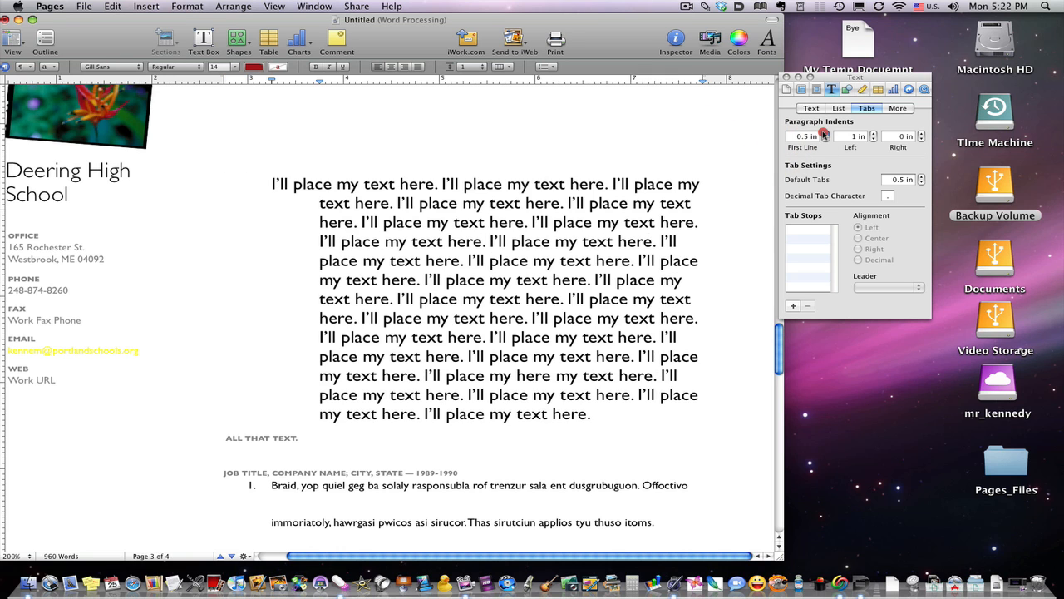
pyautogui.click(825, 133)
pyautogui.click(825, 133)
pyautogui.click(825, 139)
pyautogui.click(826, 139)
pyautogui.click(825, 139)
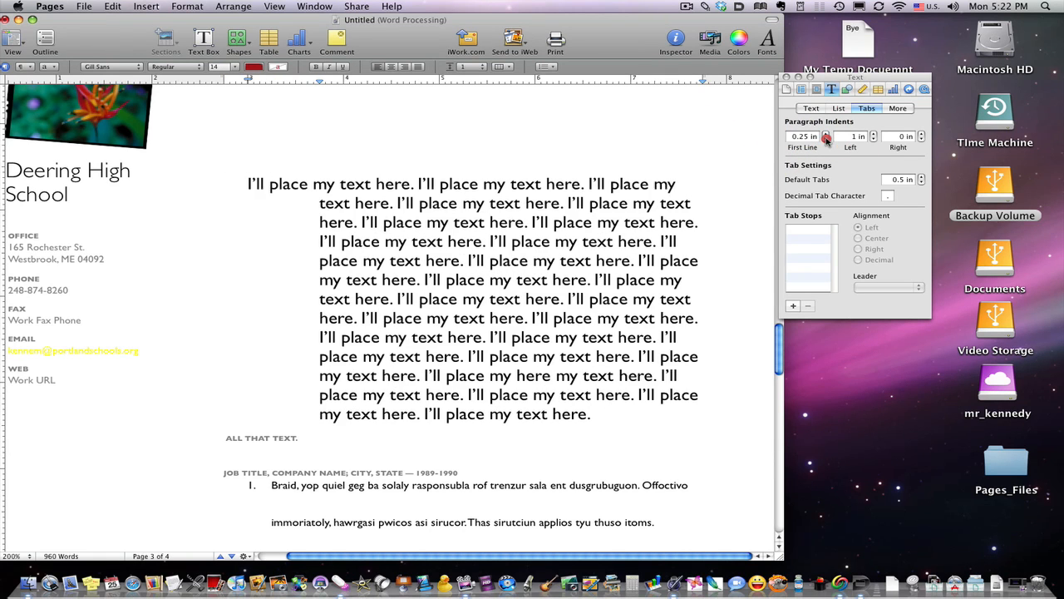
pyautogui.click(826, 139)
# Bring the paragraph's left indent back to 0 in.
pyautogui.click(868, 140)
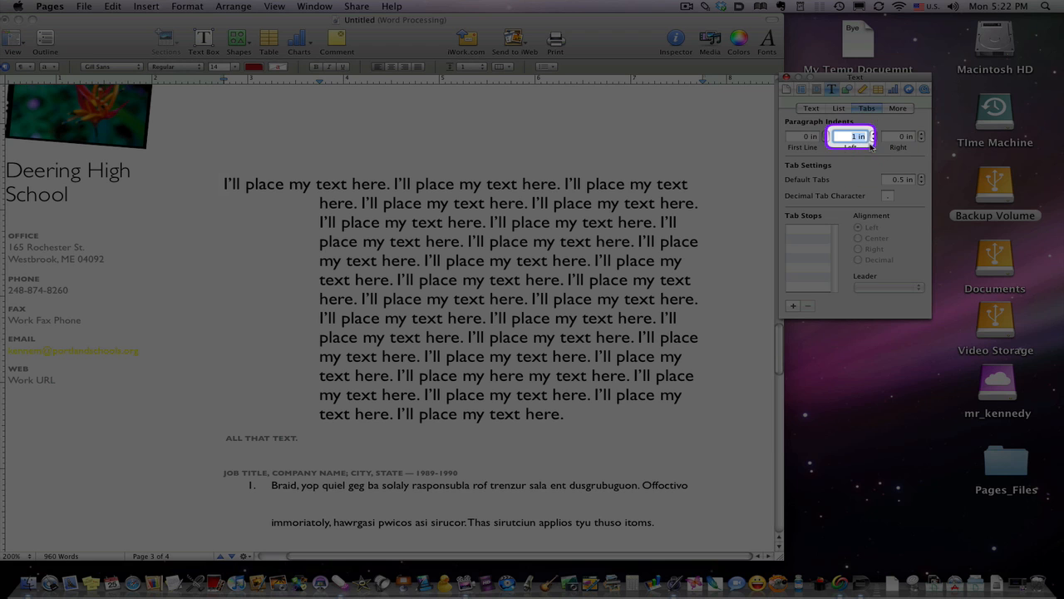
pyautogui.click(869, 146)
pyautogui.click(872, 140)
pyautogui.click(872, 141)
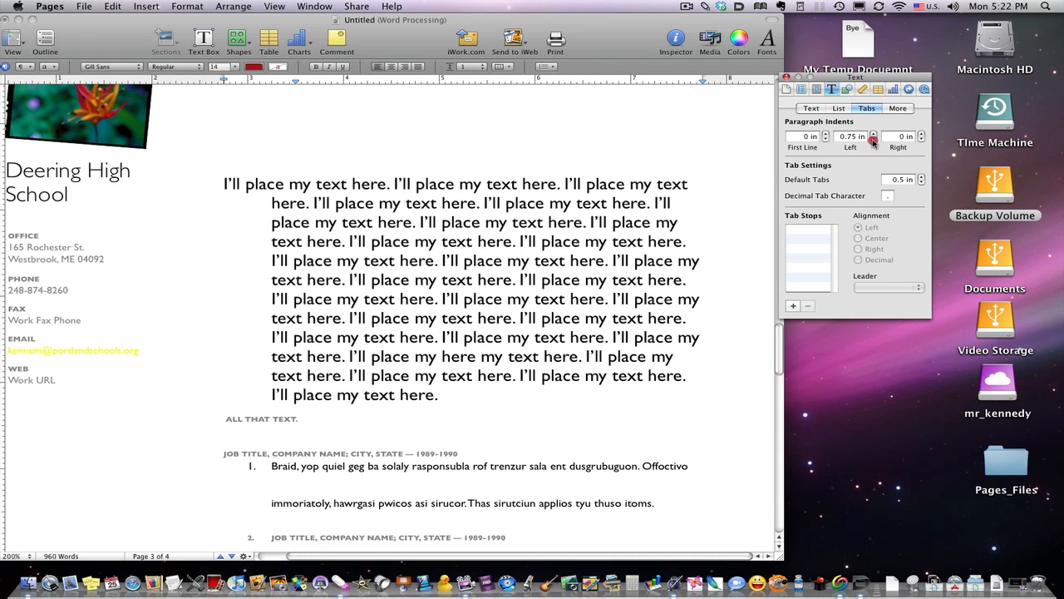
pyautogui.click(872, 140)
pyautogui.click(872, 140)
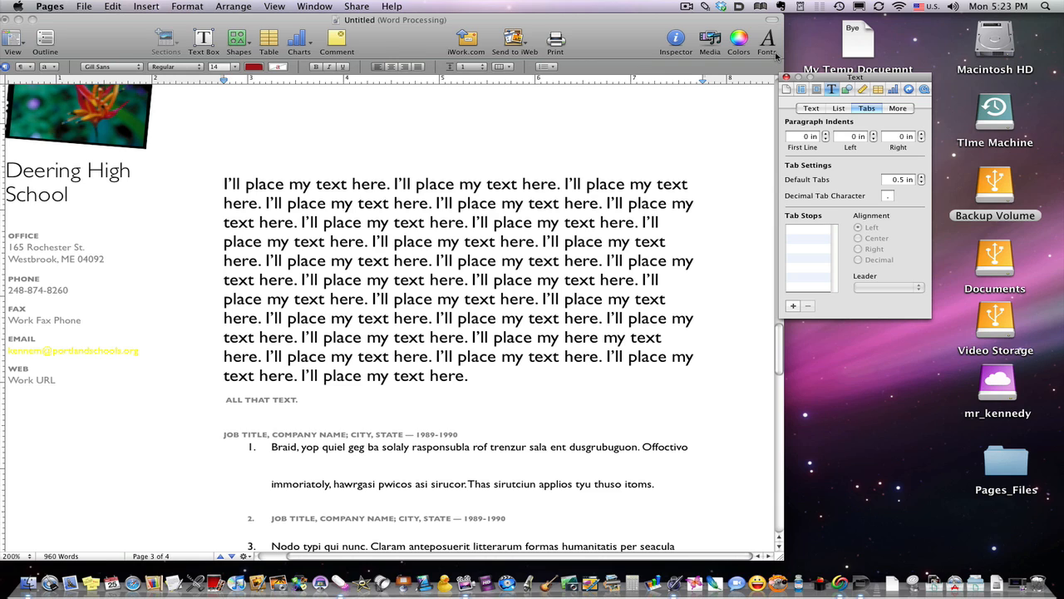
# Set the paragraph's right indent to 0.75 in.
pyautogui.click(921, 133)
pyautogui.click(921, 133)
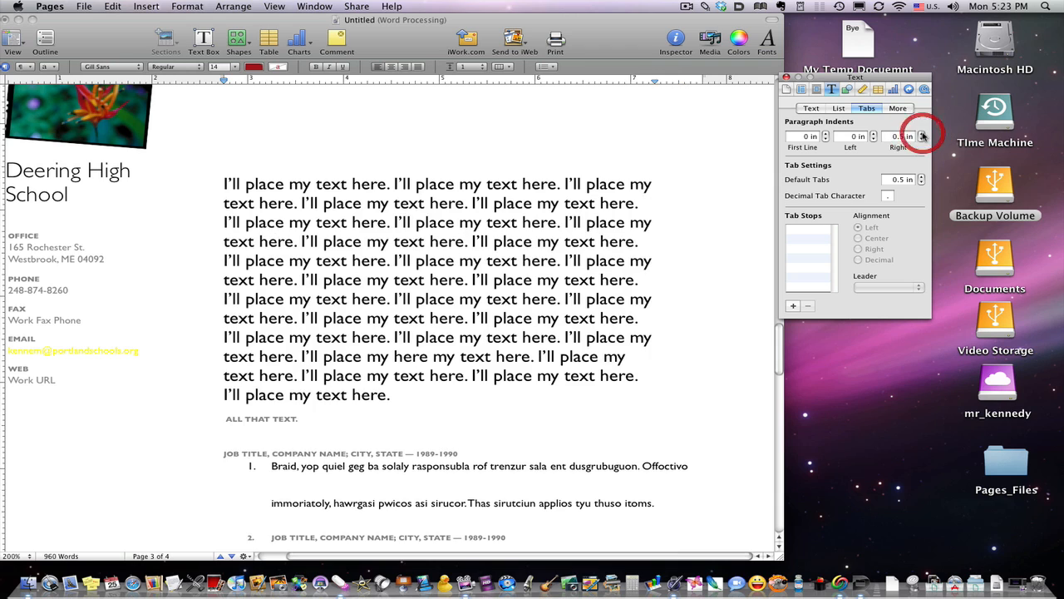
pyautogui.click(921, 133)
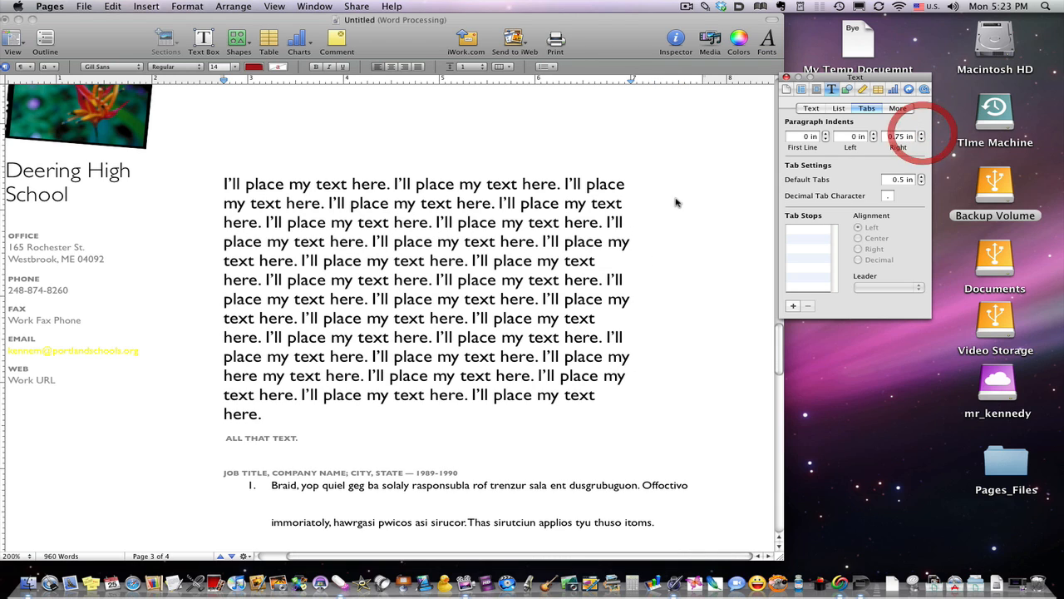
pyautogui.click(630, 81)
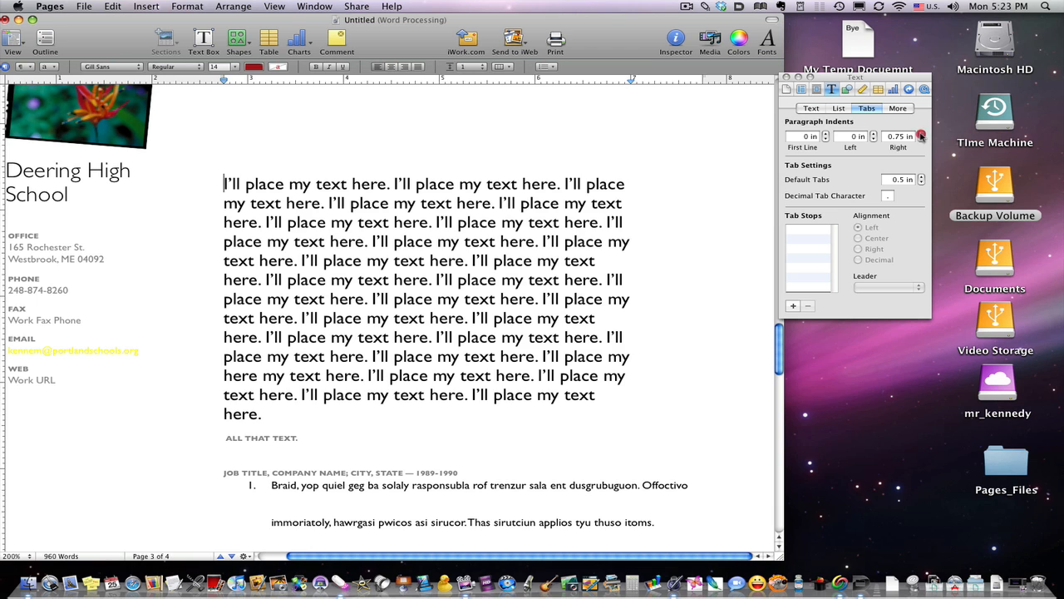
# Step the paragraph's right indent back down to 0 in.
pyautogui.click(921, 133)
pyautogui.click(921, 138)
pyautogui.click(921, 138)
pyautogui.click(922, 139)
pyautogui.click(921, 139)
# Enter a right indent of 3 in for the paragraph.
pyautogui.click(906, 137)
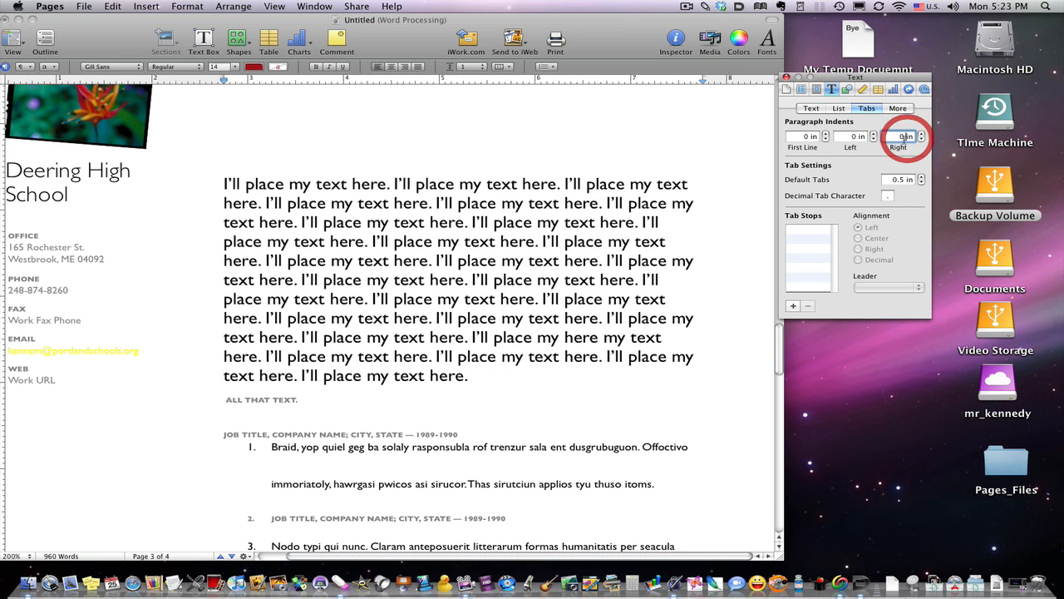
pyautogui.write('3')
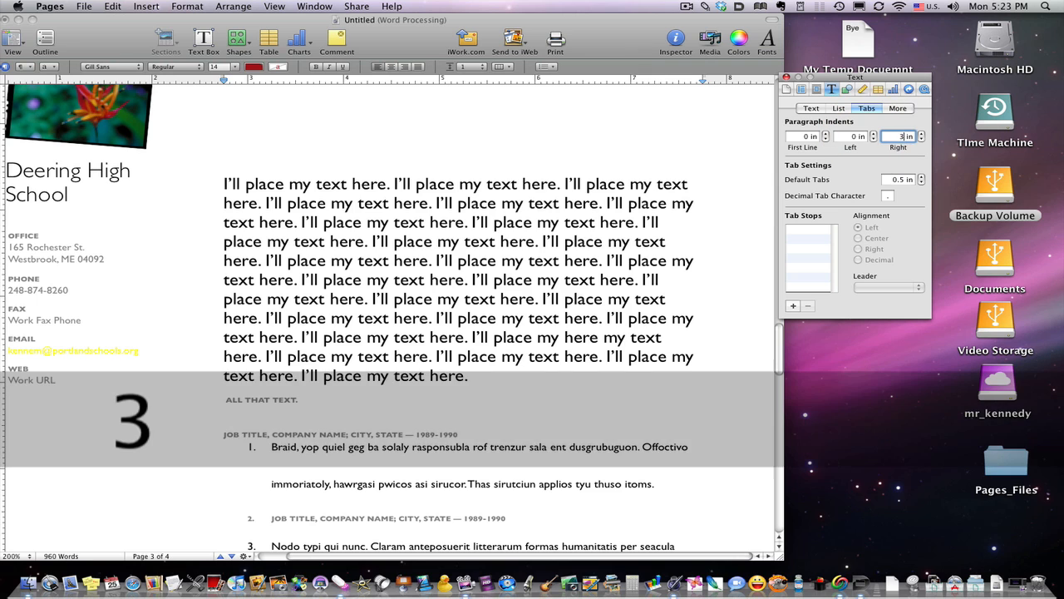
pyautogui.press('Return')
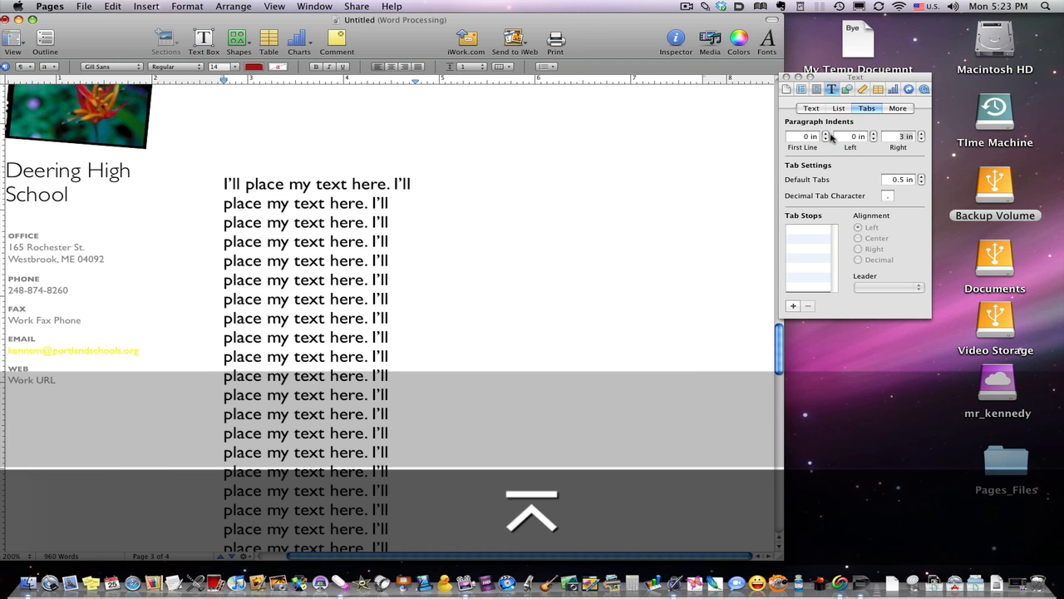
# Enter 0 in as the paragraph's right indent to restore its full width.
pyautogui.click(903, 136)
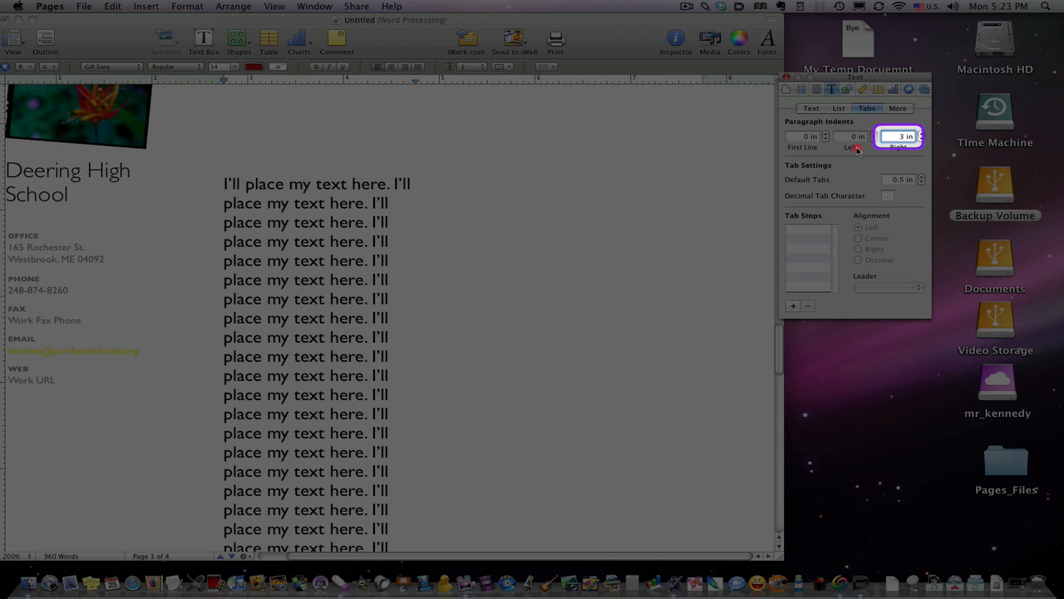
pyautogui.write('0')
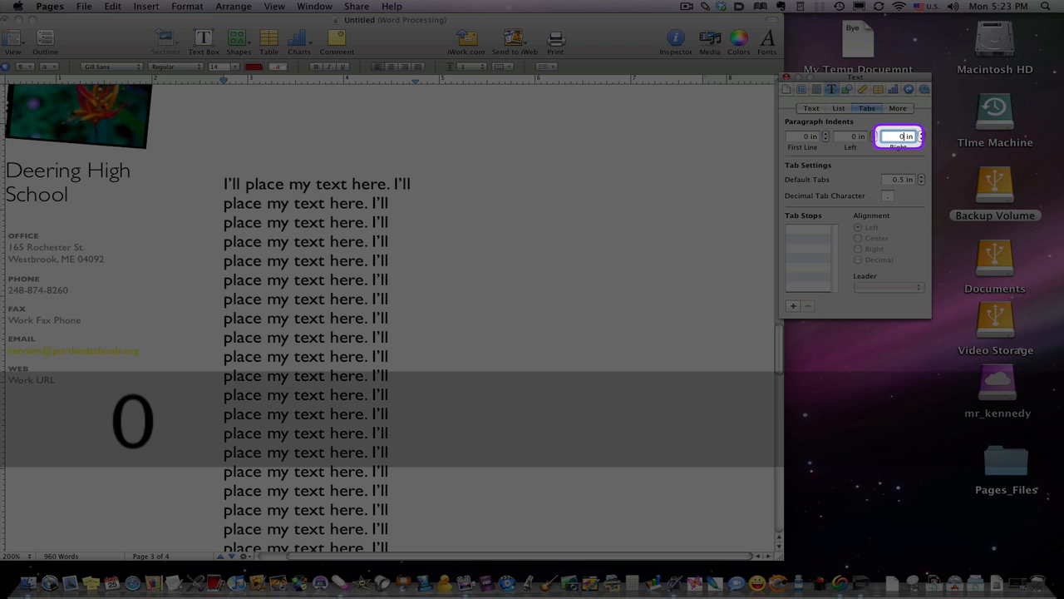
pyautogui.press('Return')
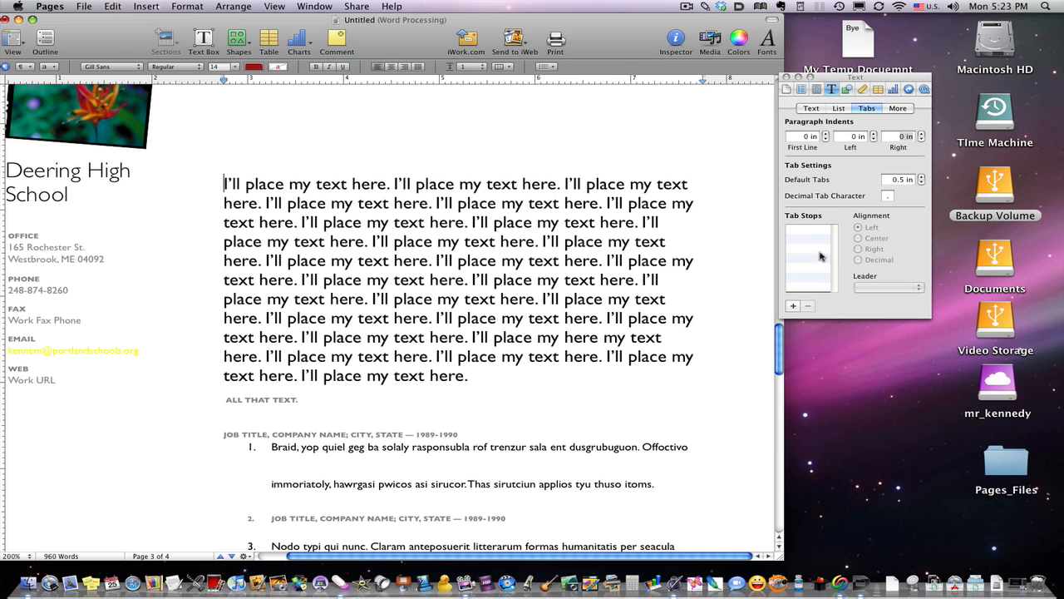
# Add a left-aligned tab stop at 0.5 in to the paragraph and give it the dashed leader.
pyautogui.click(807, 219)
pyautogui.click(794, 307)
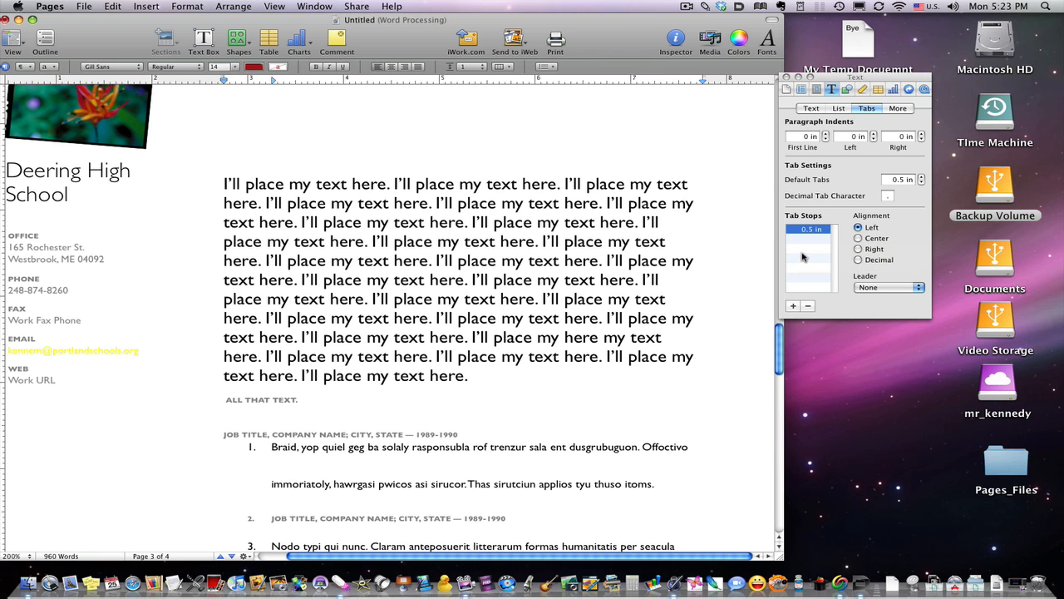
pyautogui.click(895, 288)
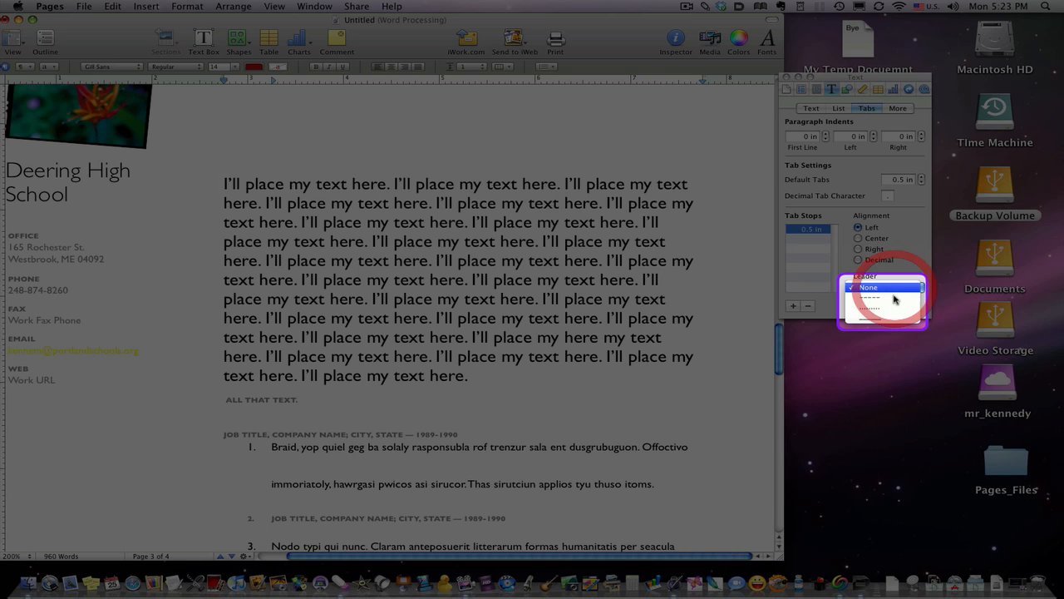
pyautogui.click(886, 303)
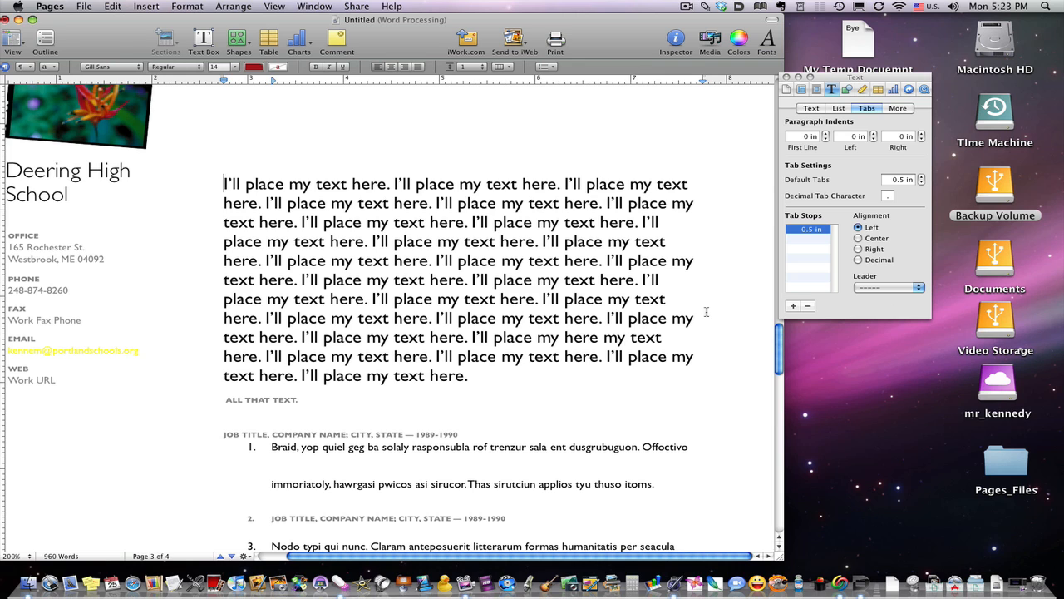
# Insert a tab at the start of the paragraph and move its dashed tab stop to 2 in.
pyautogui.press('Tab')
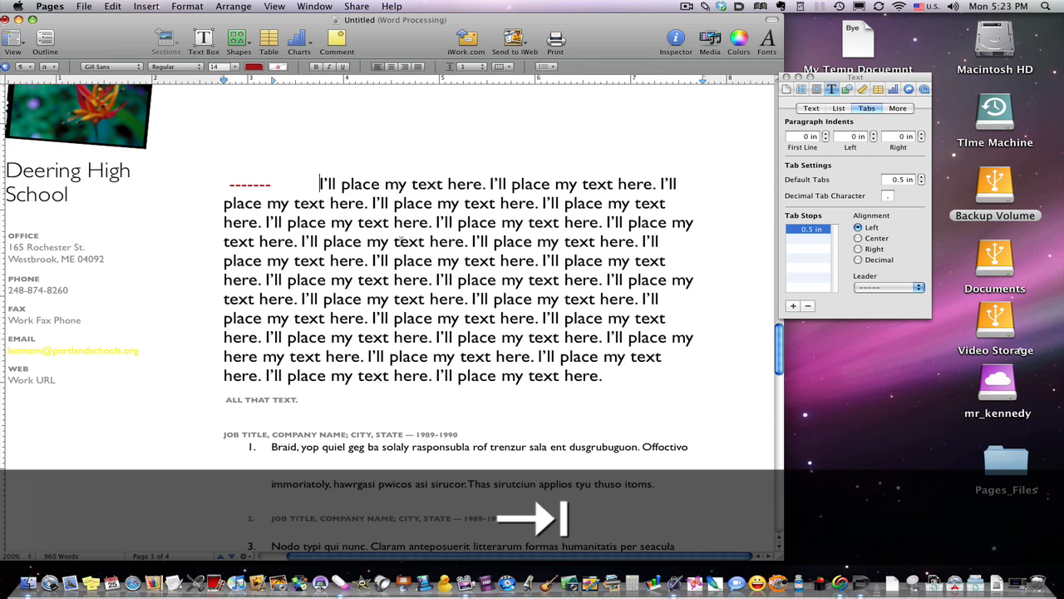
pyautogui.click(248, 183)
pyautogui.doubleClick(803, 230)
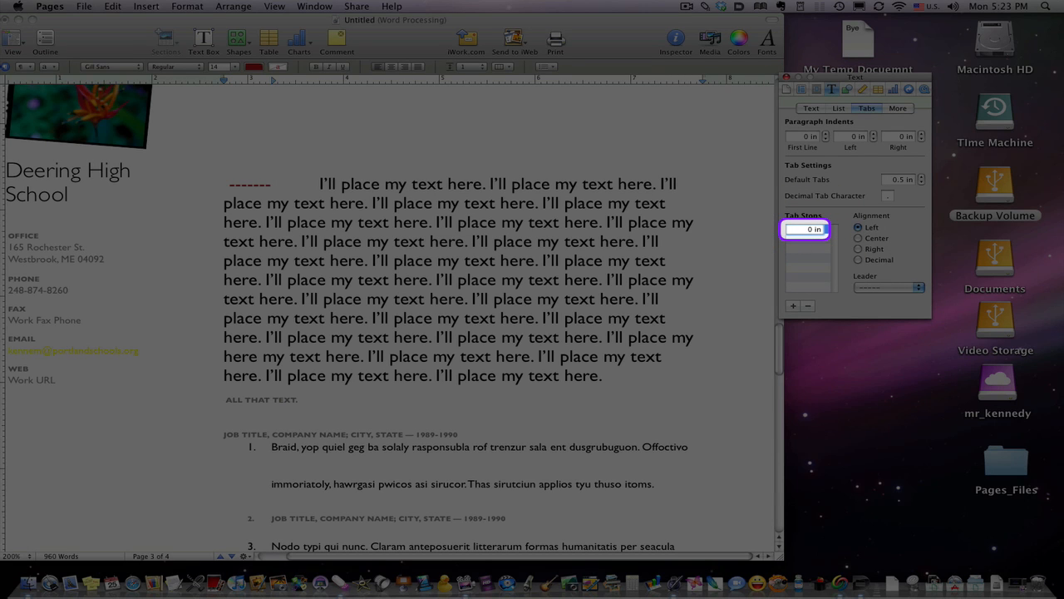
pyautogui.write('2')
pyautogui.press('Return')
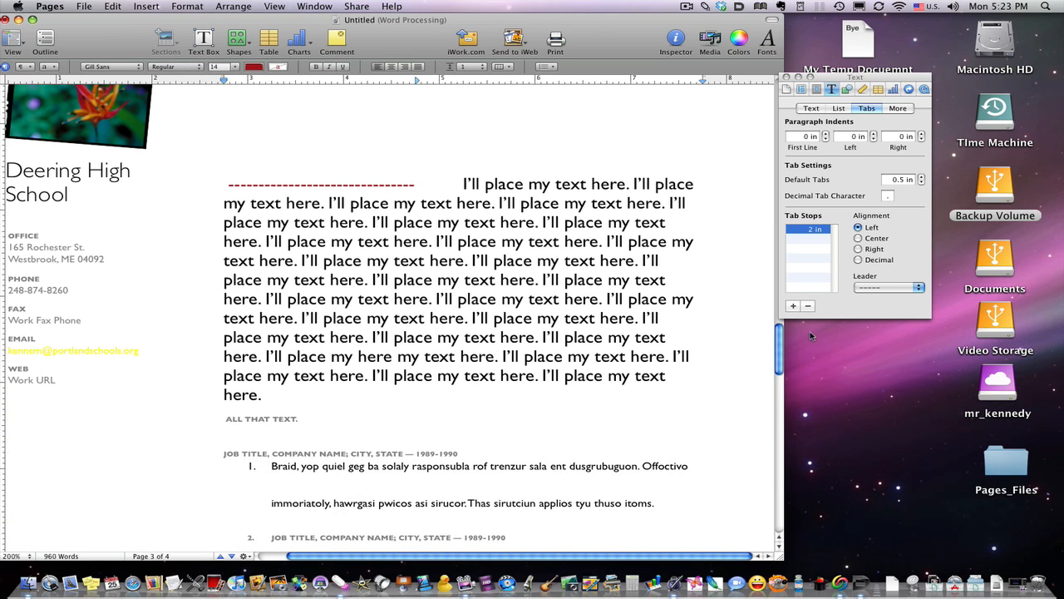
# Delete the 2 in tab stop and remove the extra tab before the paragraph's first word.
pyautogui.click(807, 307)
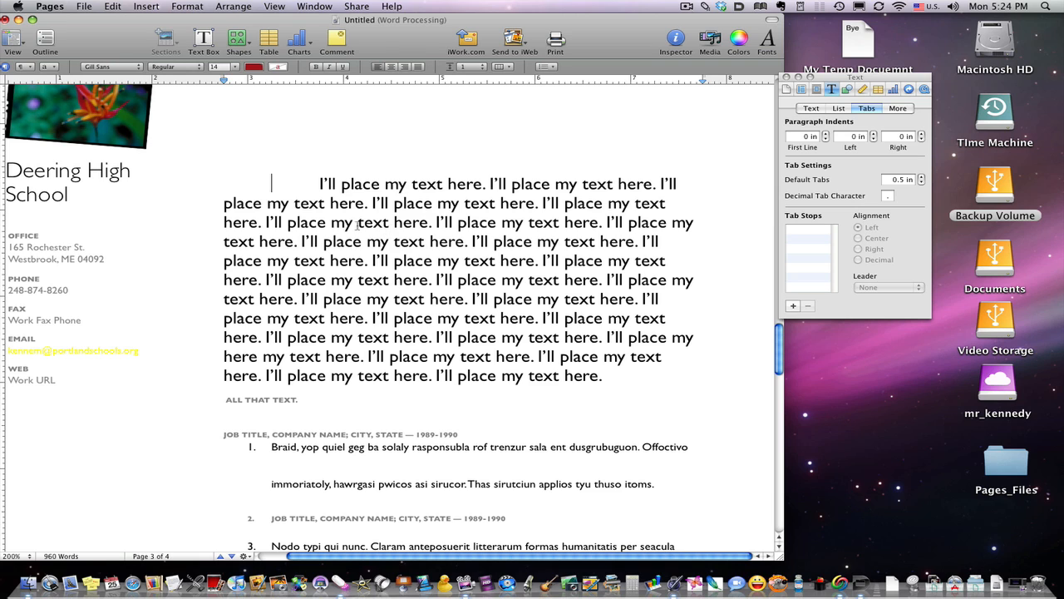
pyautogui.press('Right')
pyautogui.press('BackSpace')
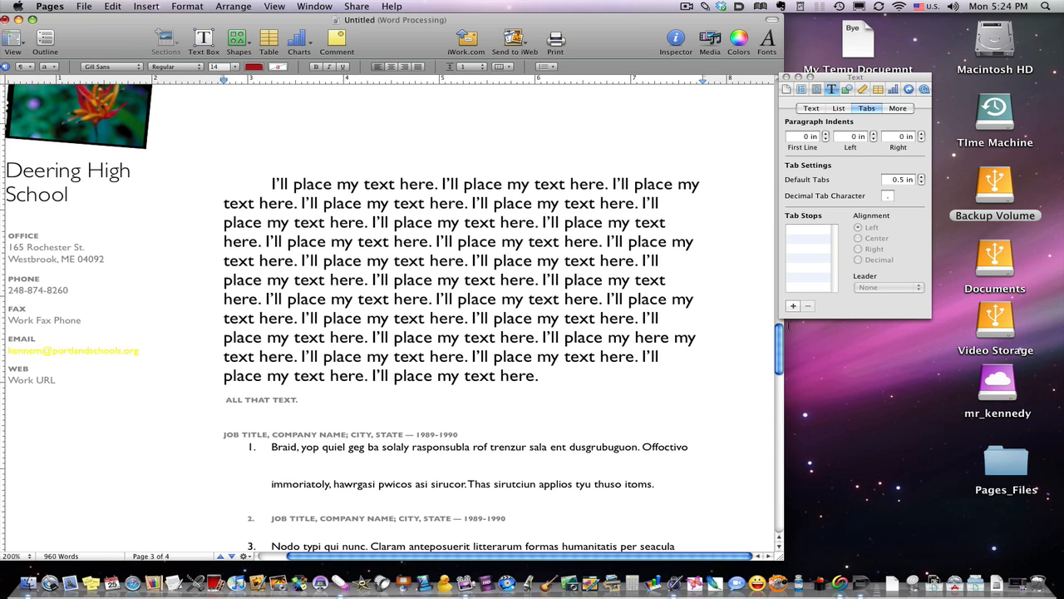
# Select the whole sample paragraph and apply a solid line as its border rule.
pyautogui.click(898, 108)
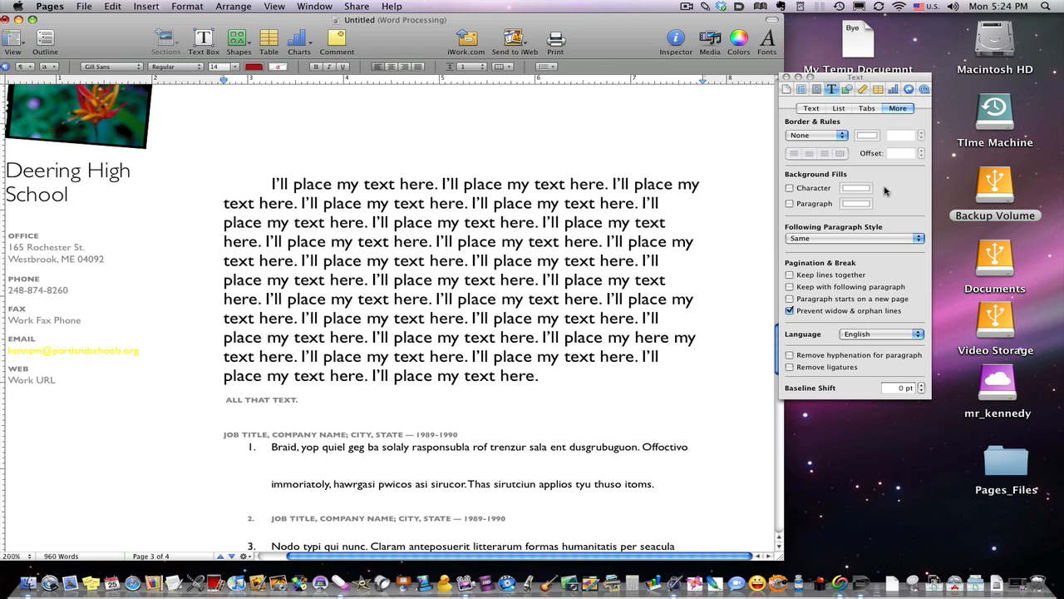
pyautogui.click(887, 190)
pyautogui.moveTo(552, 380); pyautogui.dragTo(197, 190)
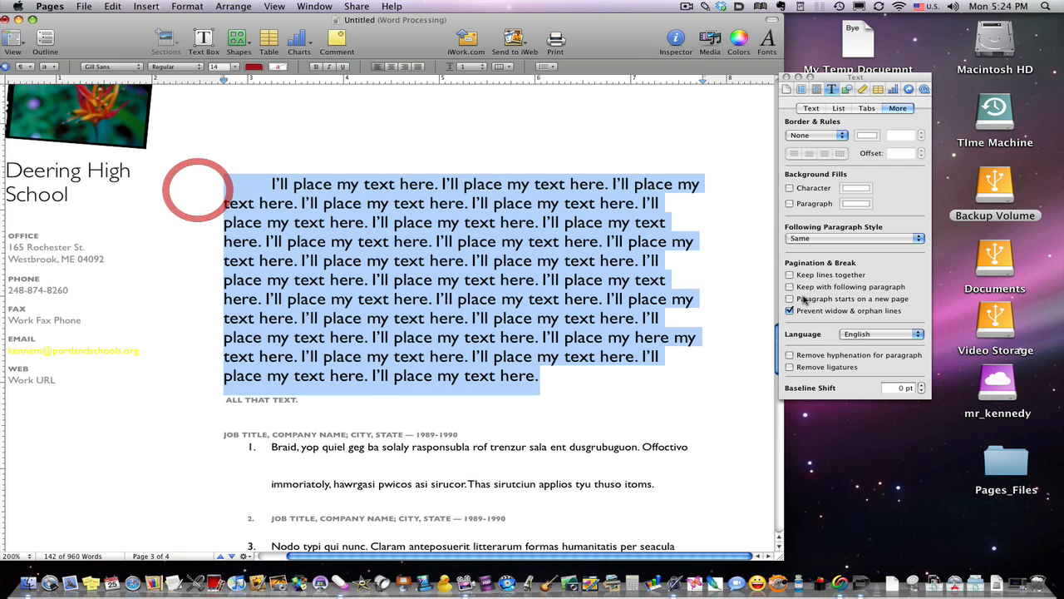
pyautogui.click(827, 136)
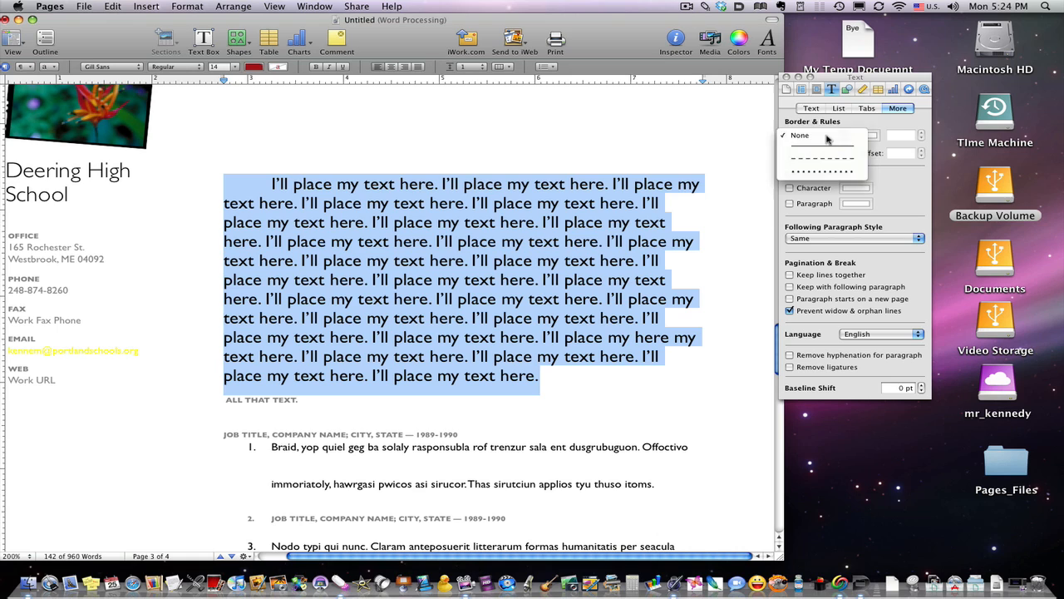
pyautogui.click(827, 136)
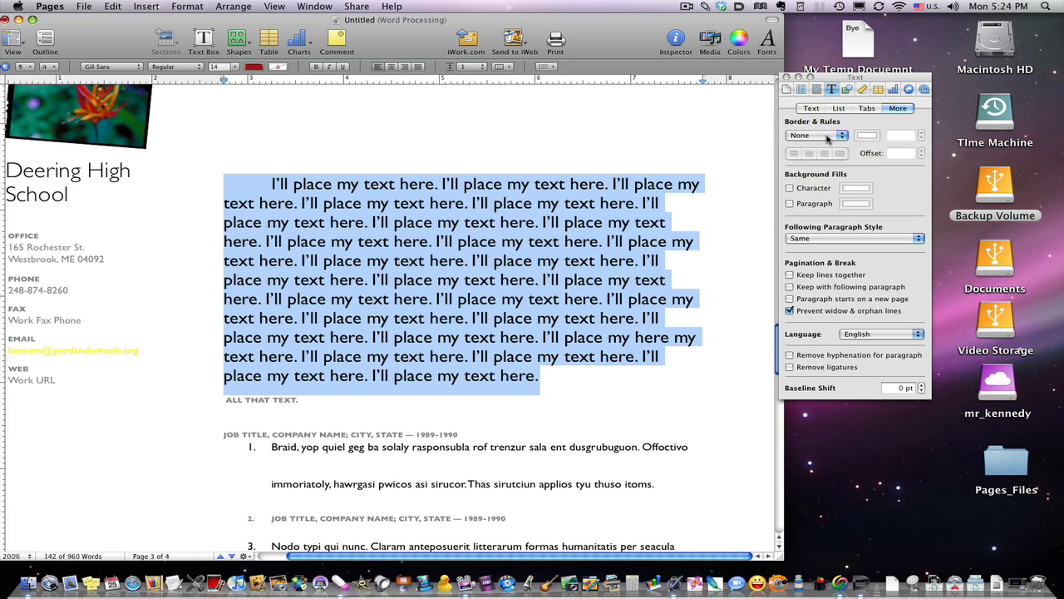
pyautogui.click(831, 138)
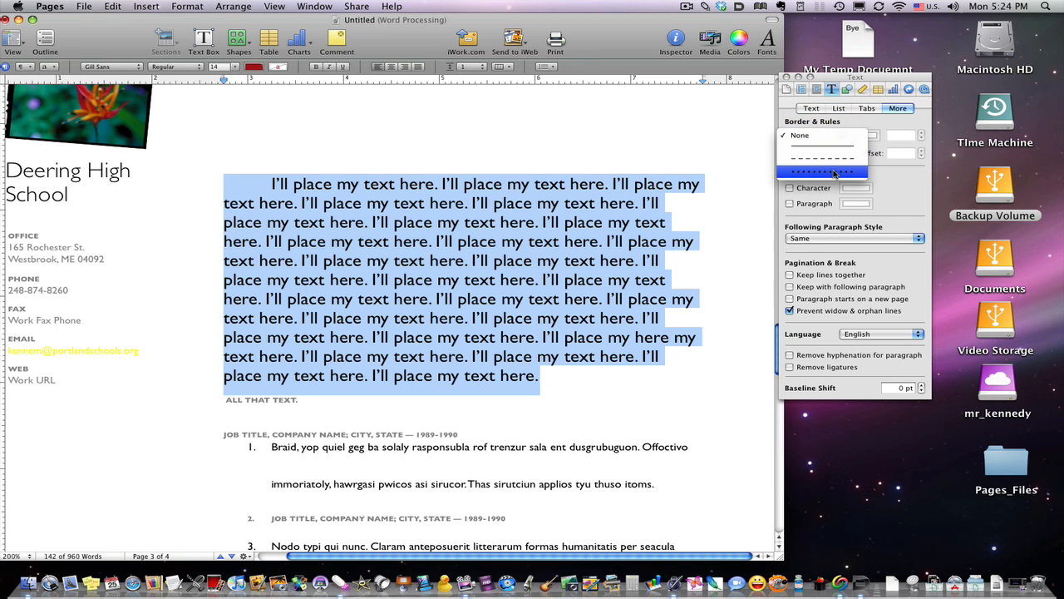
pyautogui.click(836, 148)
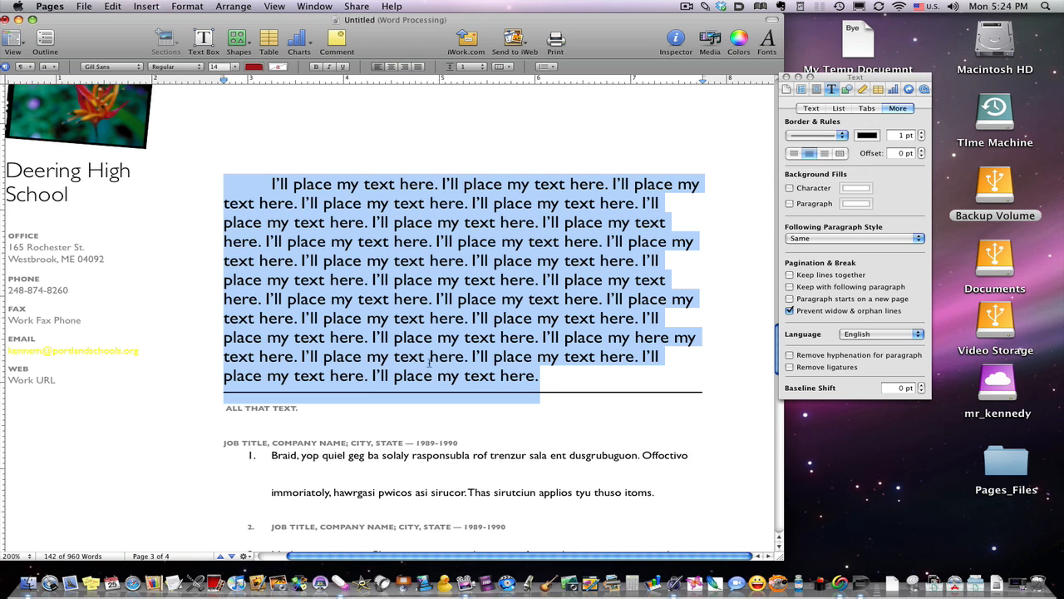
# Try the rule above, on both sides of and below the paragraph, ending with a full box around it.
pyautogui.click(794, 153)
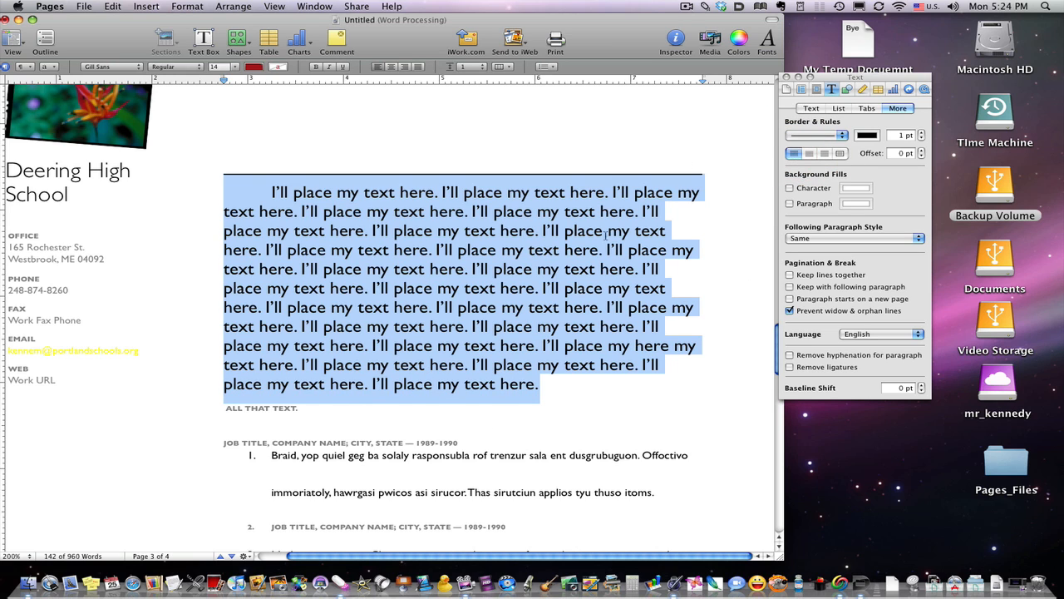
pyautogui.click(651, 308)
pyautogui.click(819, 154)
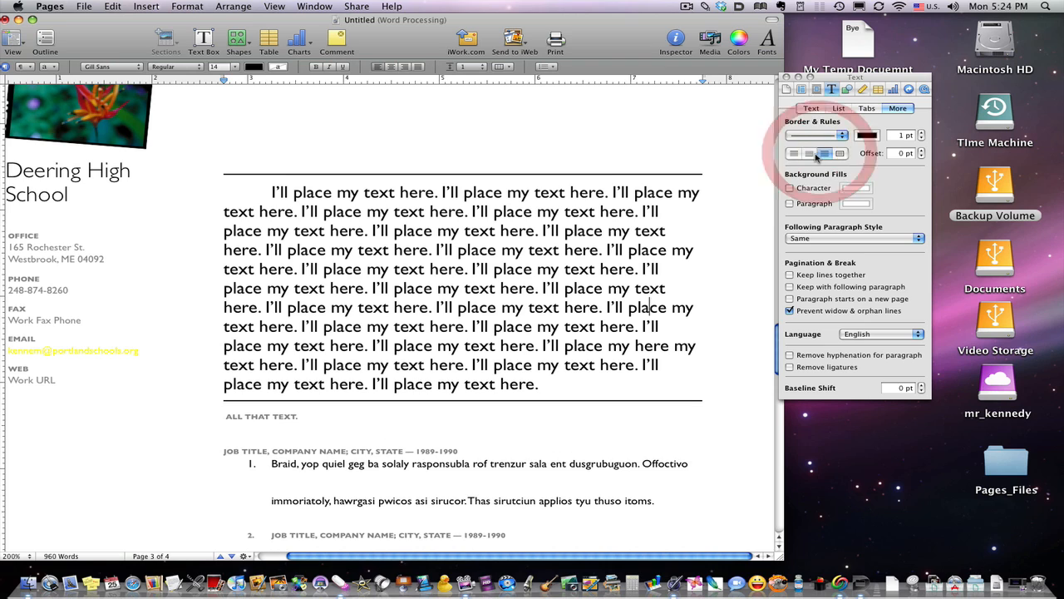
pyautogui.click(808, 153)
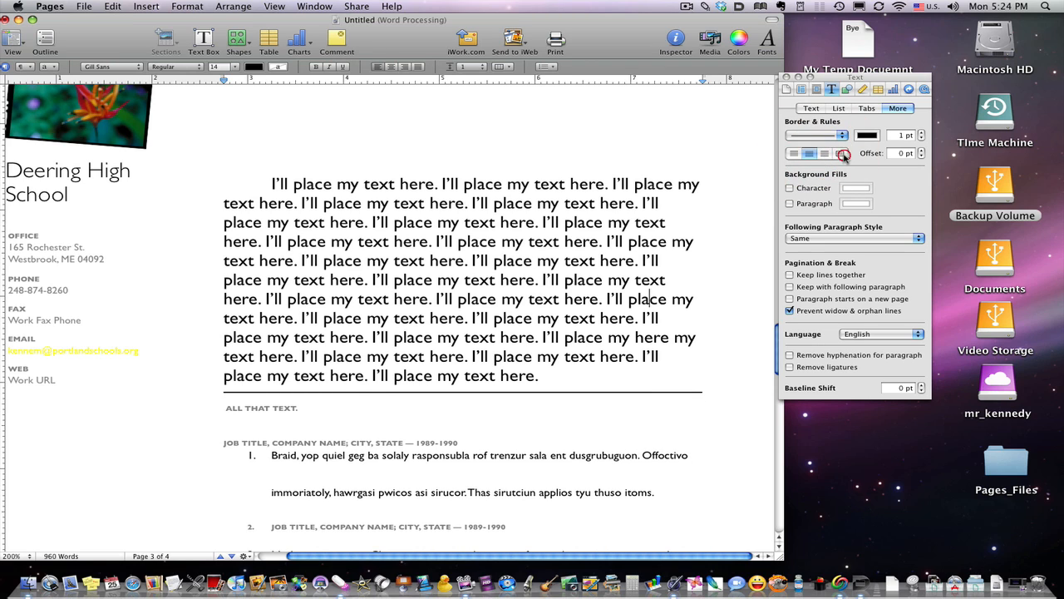
pyautogui.click(843, 154)
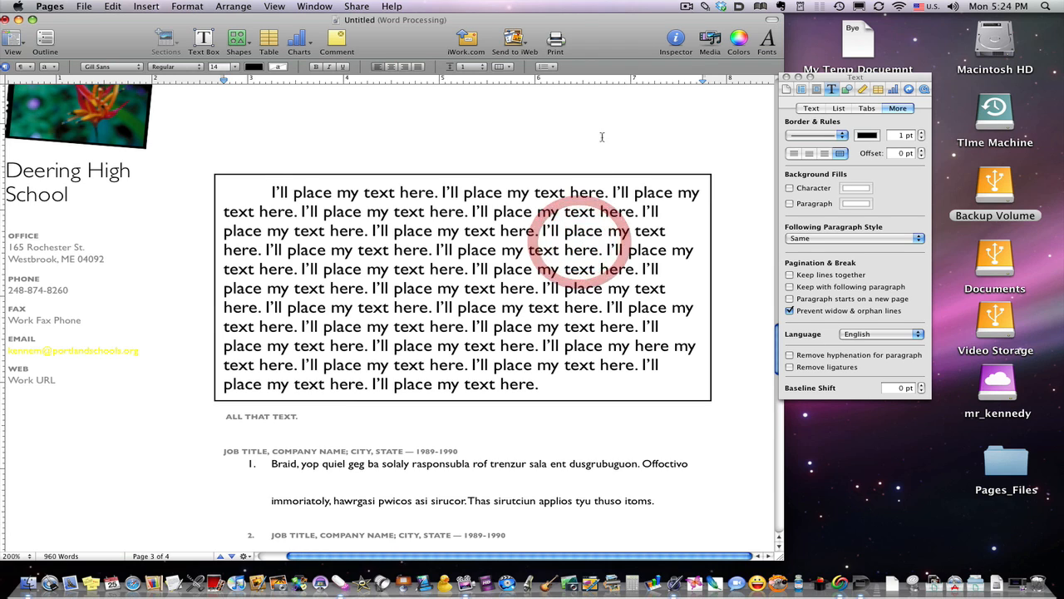
# Try the dashed line style on the box border and switch it to the dotted style.
pyautogui.click(838, 138)
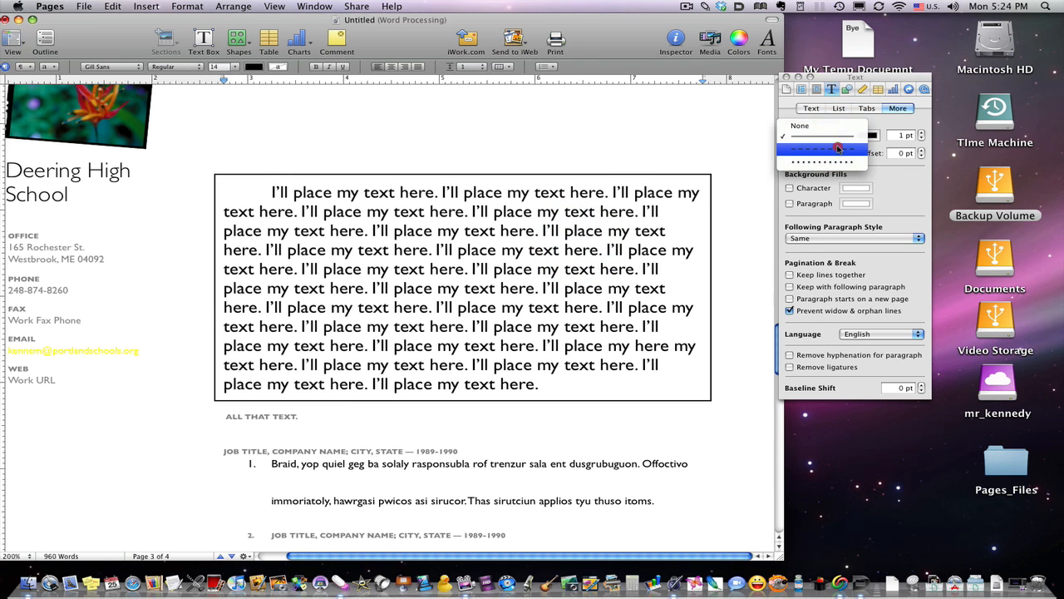
pyautogui.click(838, 146)
pyautogui.click(831, 135)
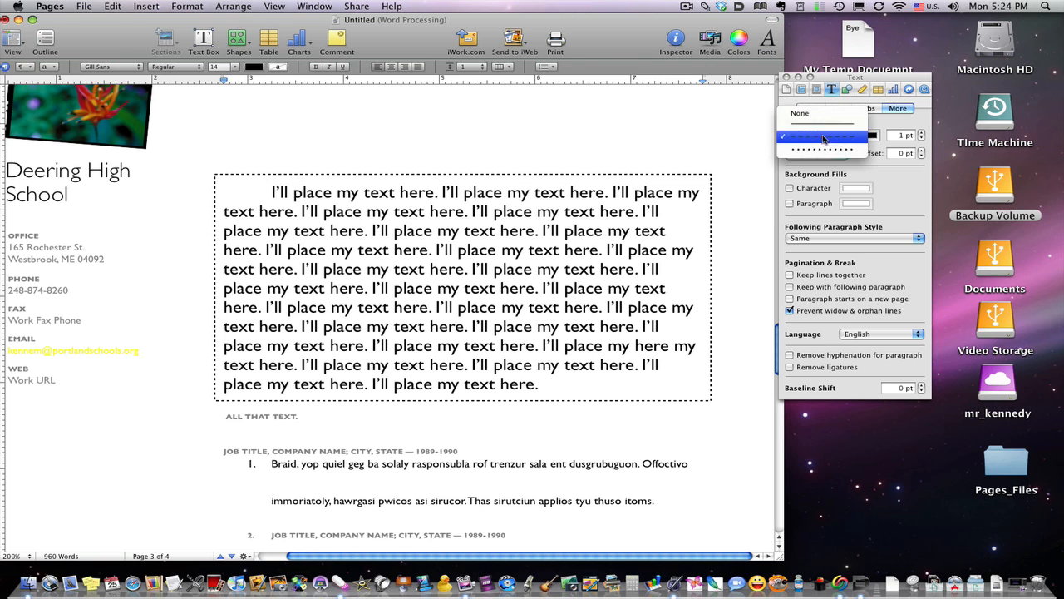
pyautogui.click(831, 147)
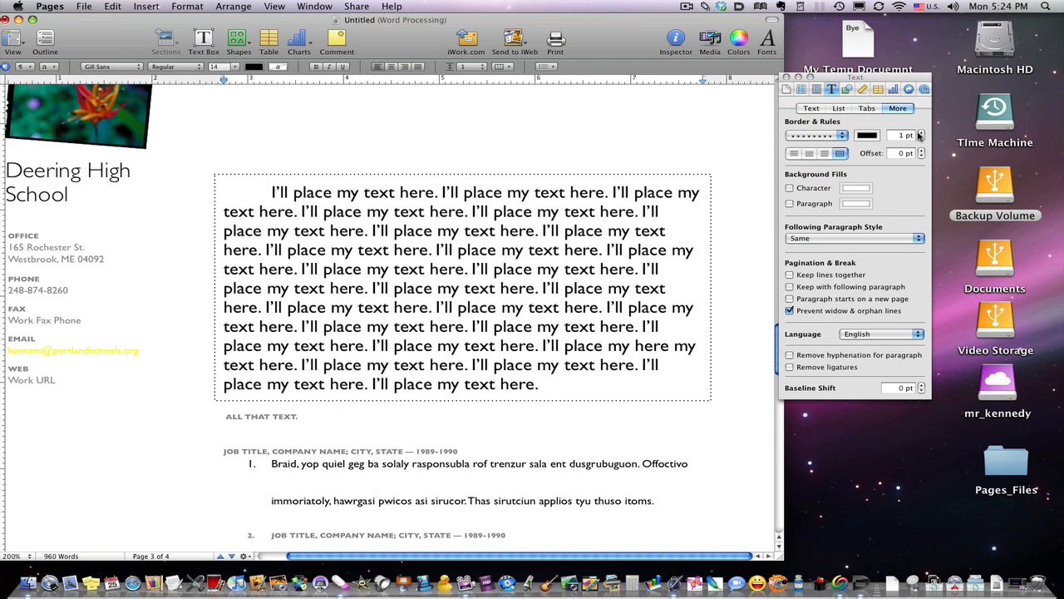
# Increase the dotted border's thickness to 12 pt and reduce it to 8 pt.
pyautogui.click(921, 134)
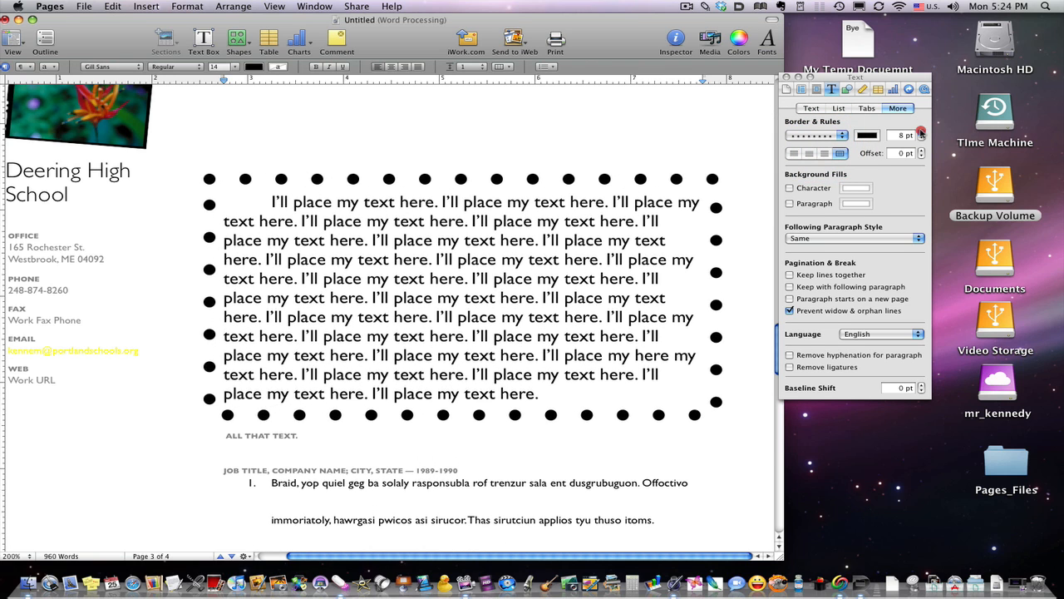
pyautogui.click(920, 134)
pyautogui.click(920, 134)
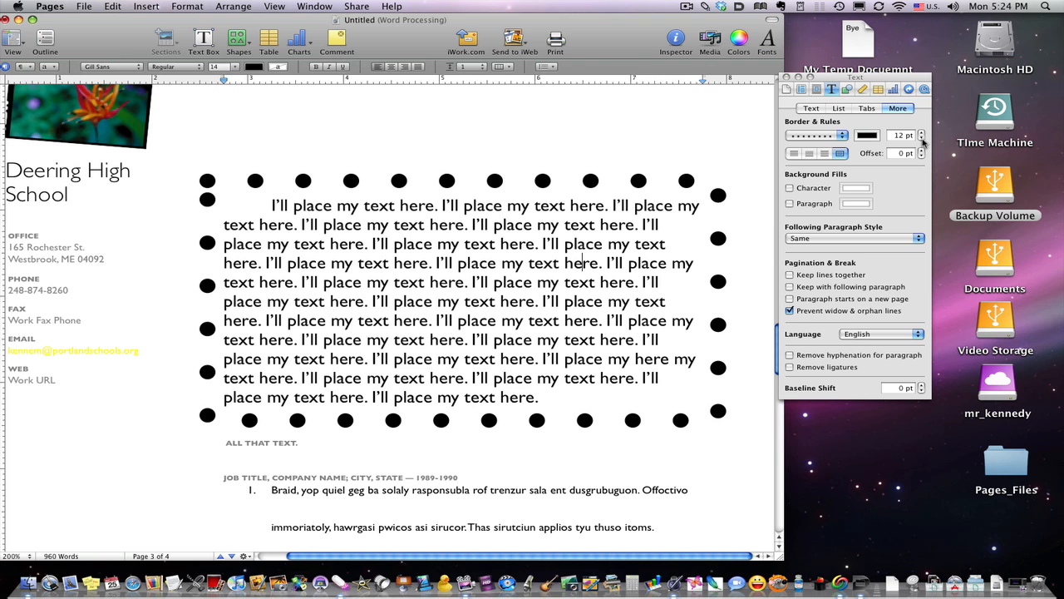
pyautogui.click(921, 139)
pyautogui.click(921, 139)
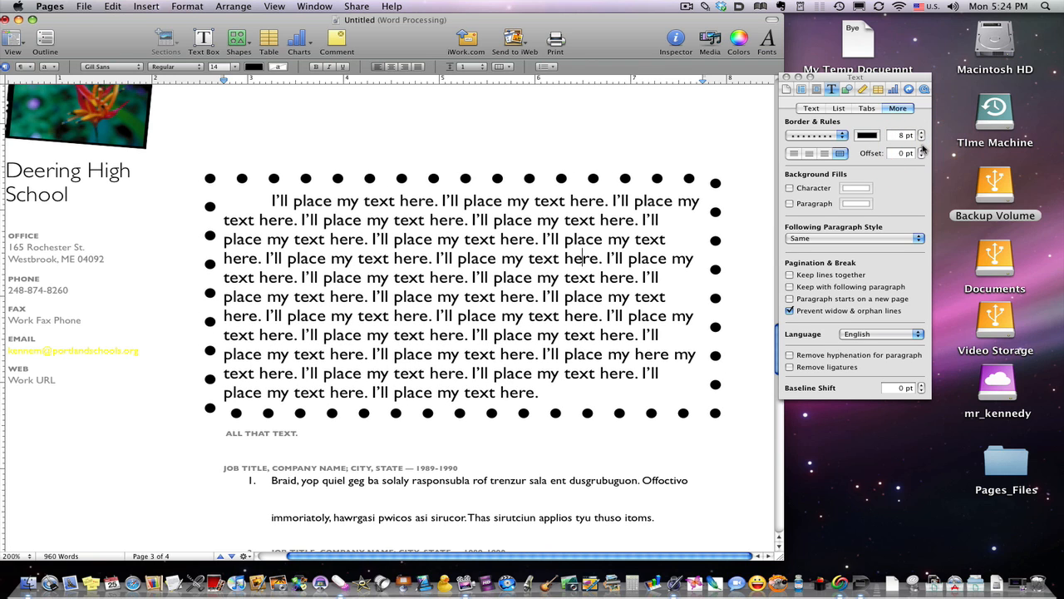
# Increase the border's offset from the paragraph text to 8 pt.
pyautogui.click(922, 150)
pyautogui.click(922, 150)
pyautogui.click(922, 150)
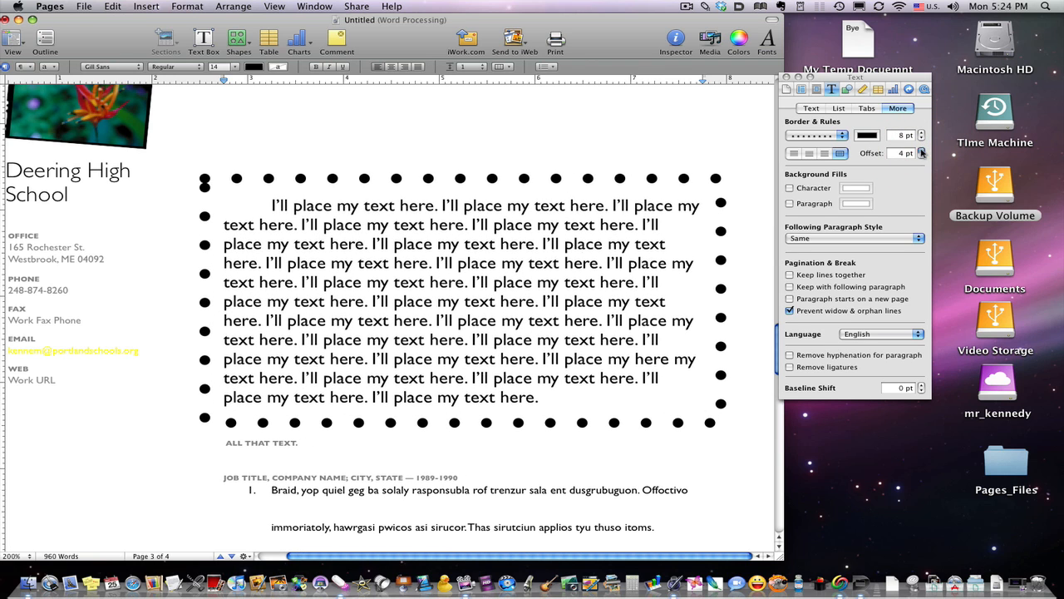
pyautogui.click(922, 151)
pyautogui.click(922, 151)
pyautogui.click(921, 151)
pyautogui.click(921, 151)
pyautogui.click(922, 151)
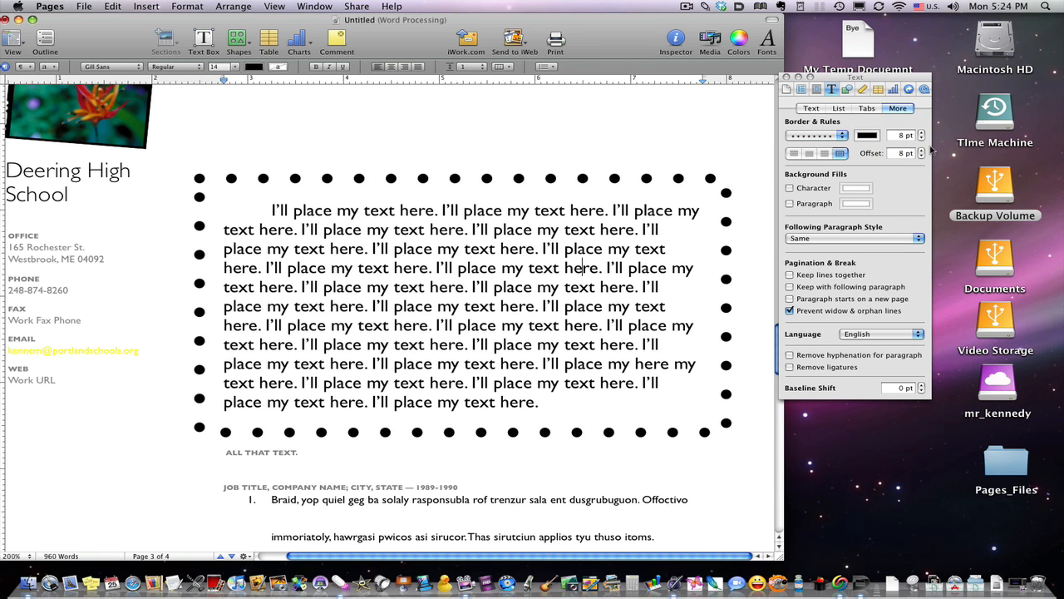
# Bring the border's offset back down to 0 pt.
pyautogui.click(922, 156)
pyautogui.click(921, 156)
pyautogui.click(921, 156)
pyautogui.click(921, 156)
pyautogui.click(921, 157)
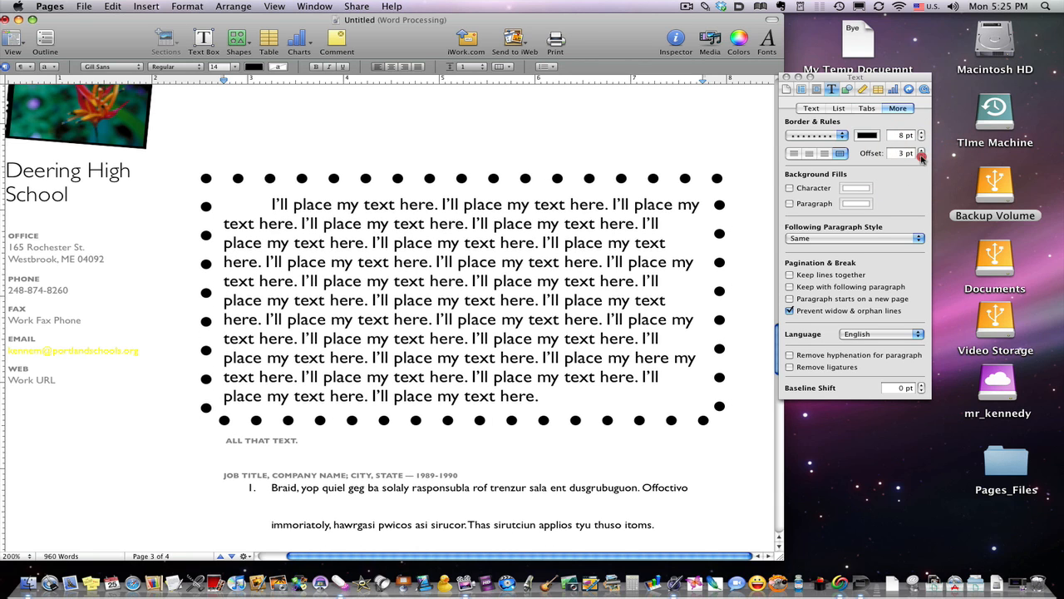
pyautogui.click(921, 156)
pyautogui.click(921, 156)
pyautogui.click(921, 157)
pyautogui.click(921, 156)
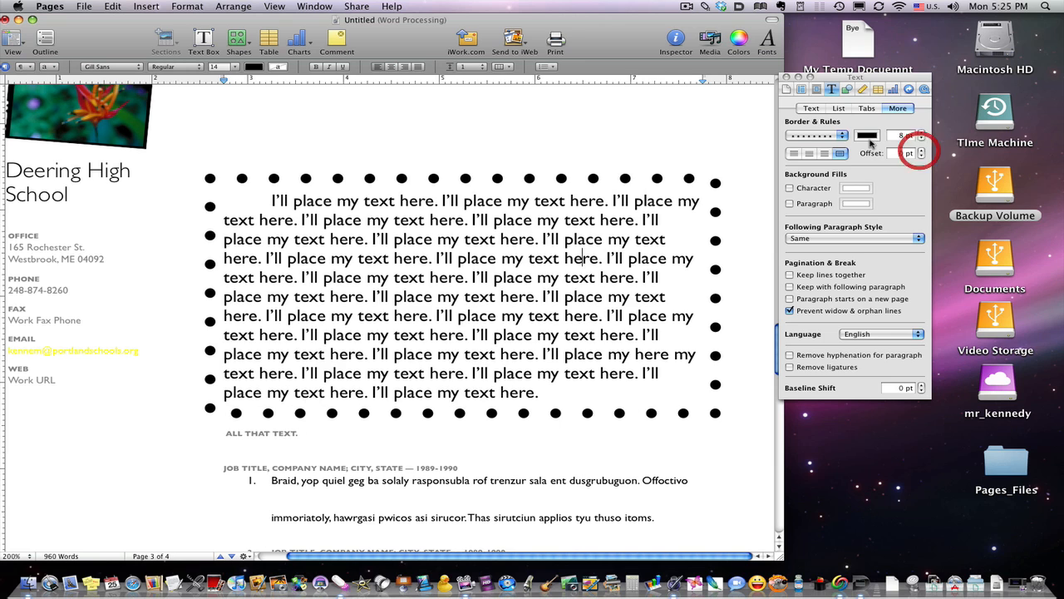
# Open the border's color choices and try Magenta, Cayenne and Licorice on the dots.
pyautogui.click(865, 136)
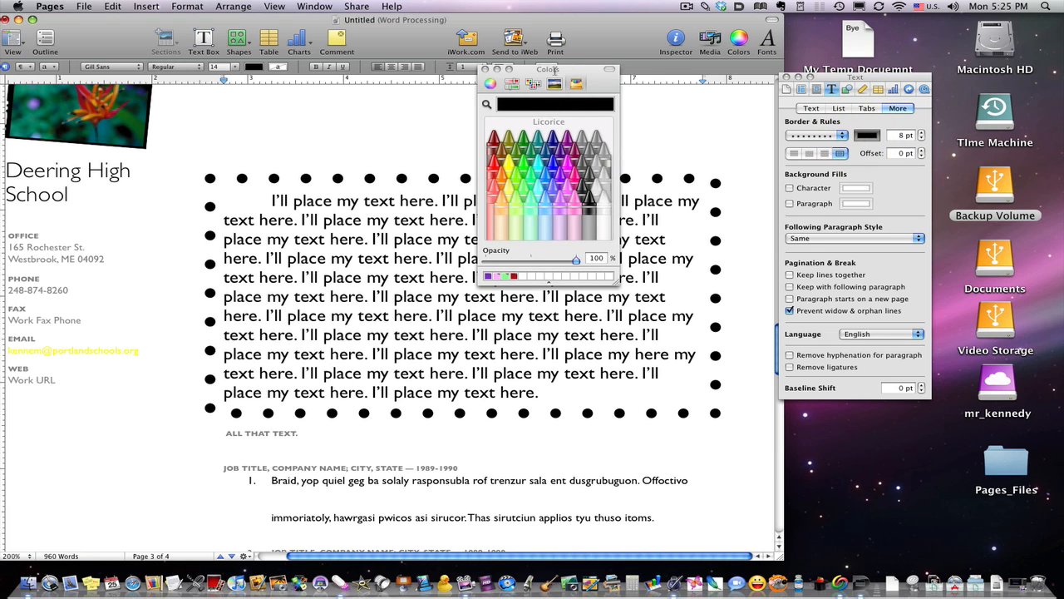
pyautogui.moveTo(554, 70); pyautogui.dragTo(753, 173)
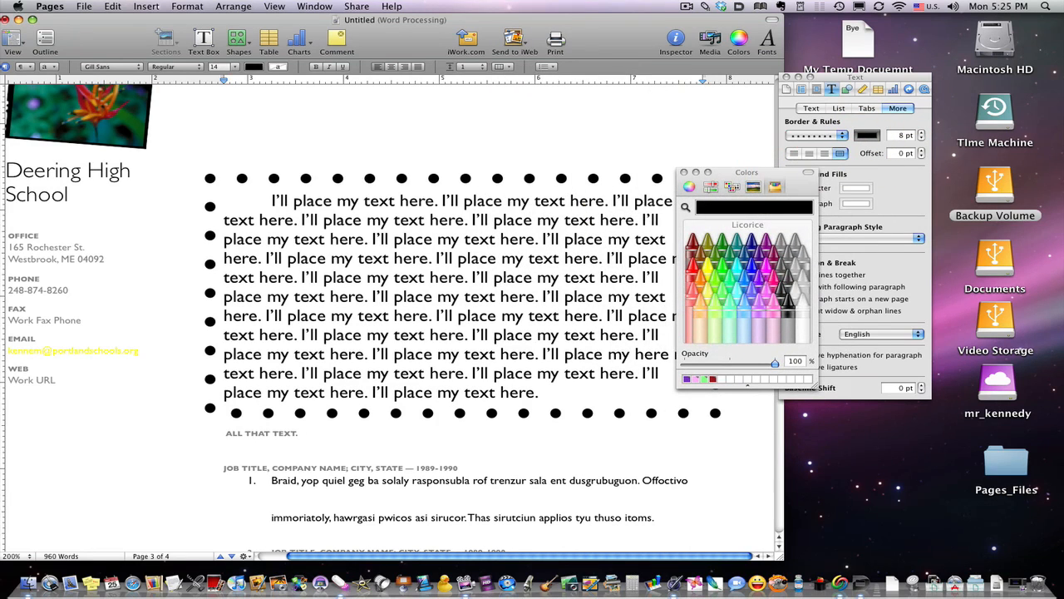
pyautogui.click(767, 274)
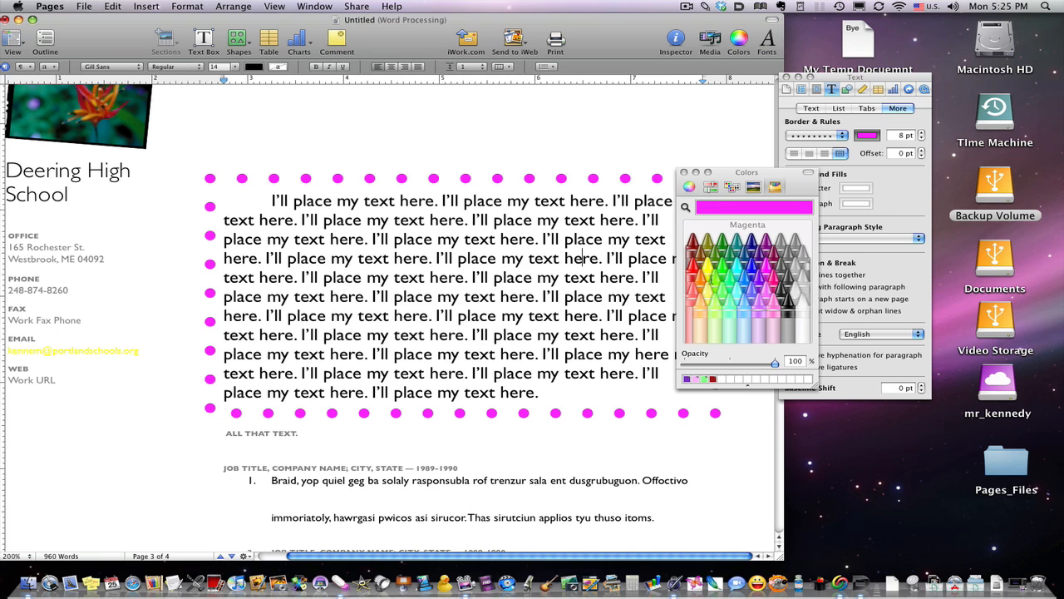
pyautogui.click(707, 268)
pyautogui.click(694, 246)
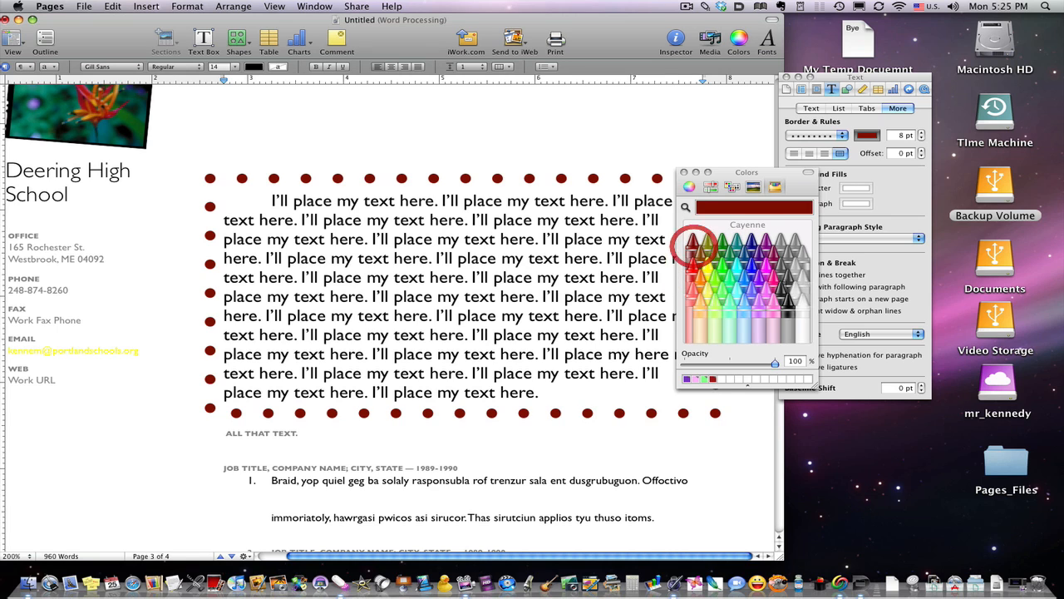
pyautogui.click(792, 308)
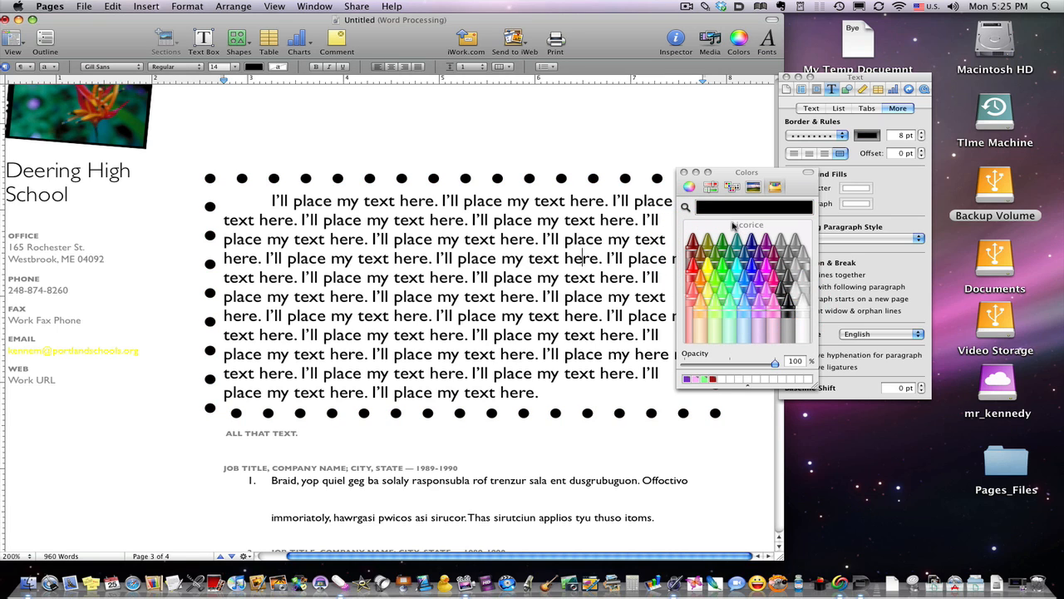
# Color the dotted border with a grey sampled from the document ruler and close the color picker.
pyautogui.click(685, 207)
pyautogui.click(645, 78)
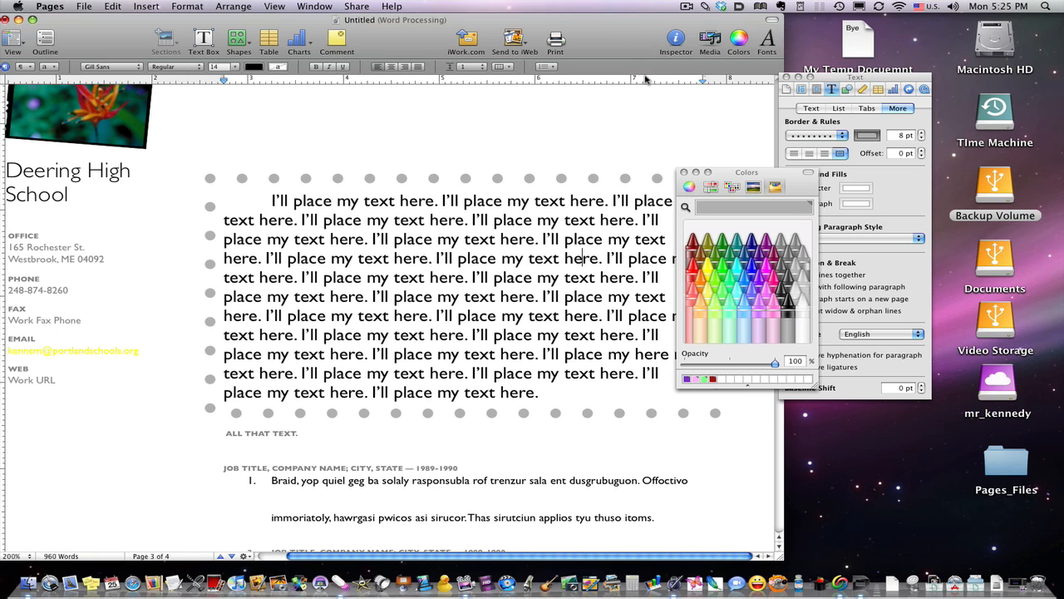
pyautogui.click(684, 172)
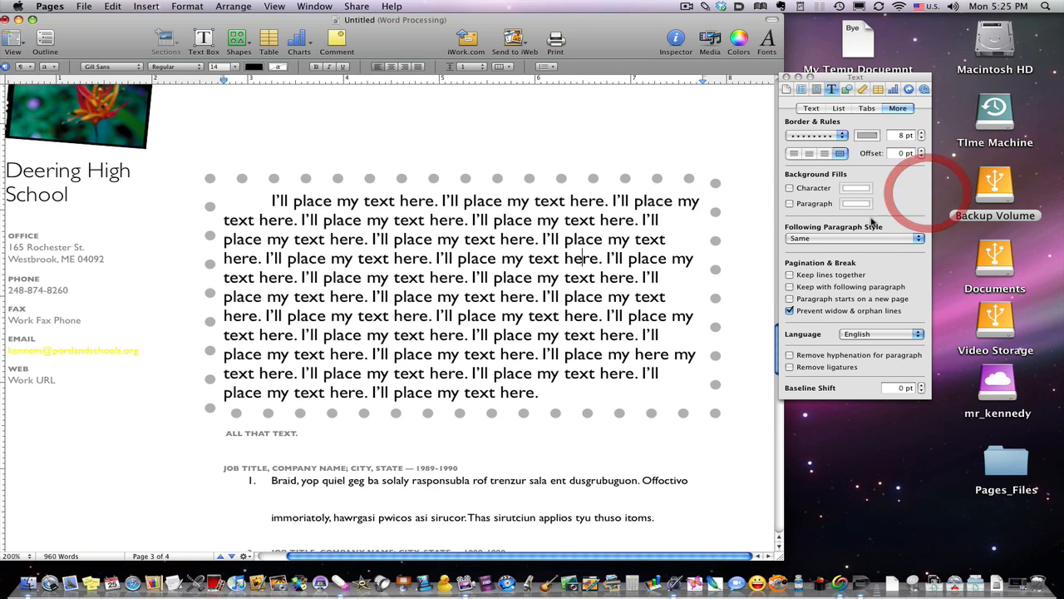
# Turn on a character background fill for the word "here", trying Strawberry and settling on Maraschino.
pyautogui.click(790, 189)
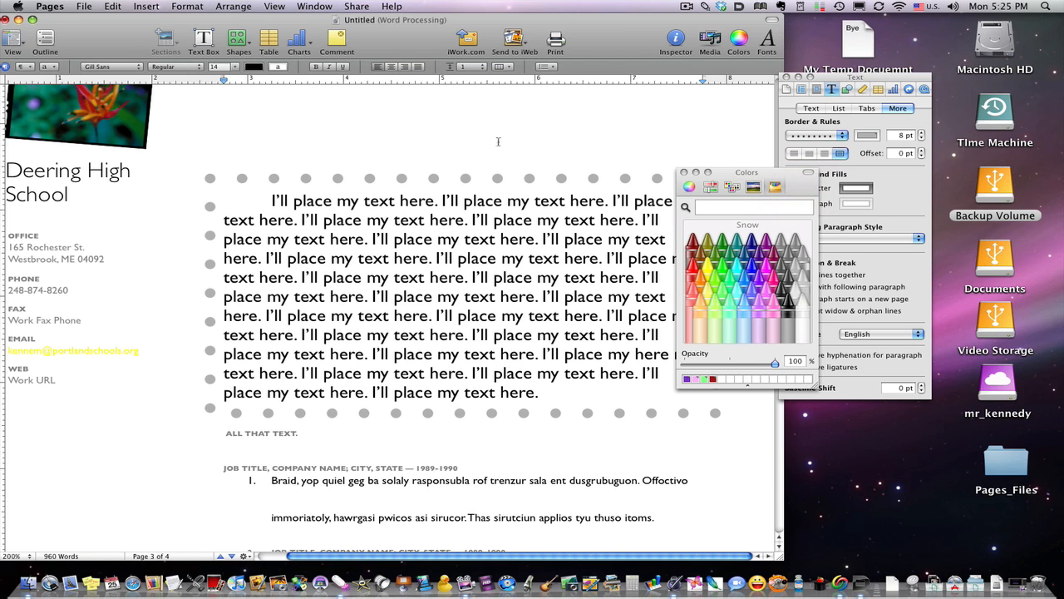
pyautogui.click(767, 279)
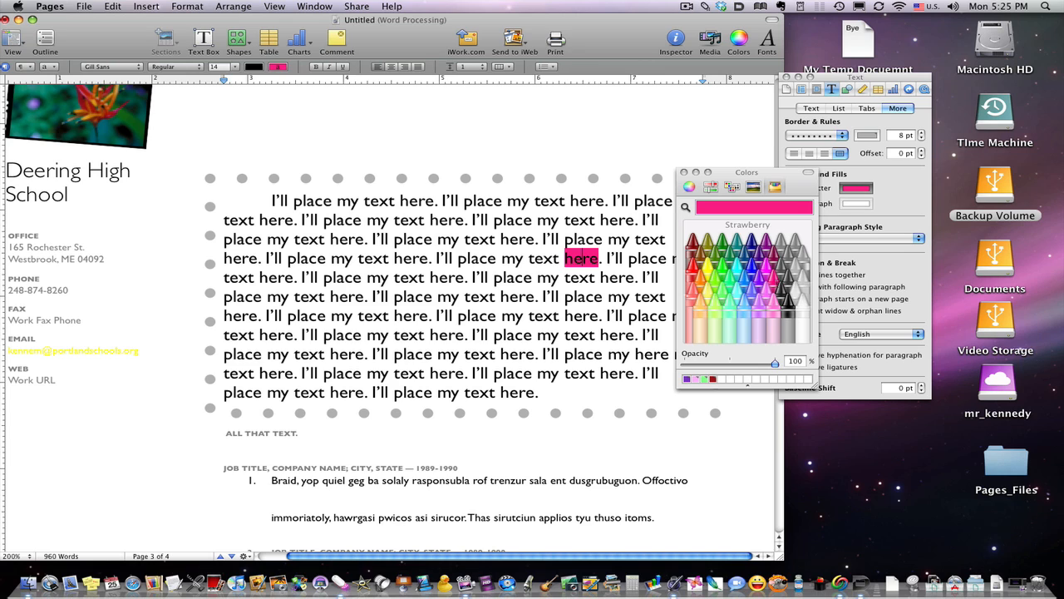
pyautogui.click(693, 266)
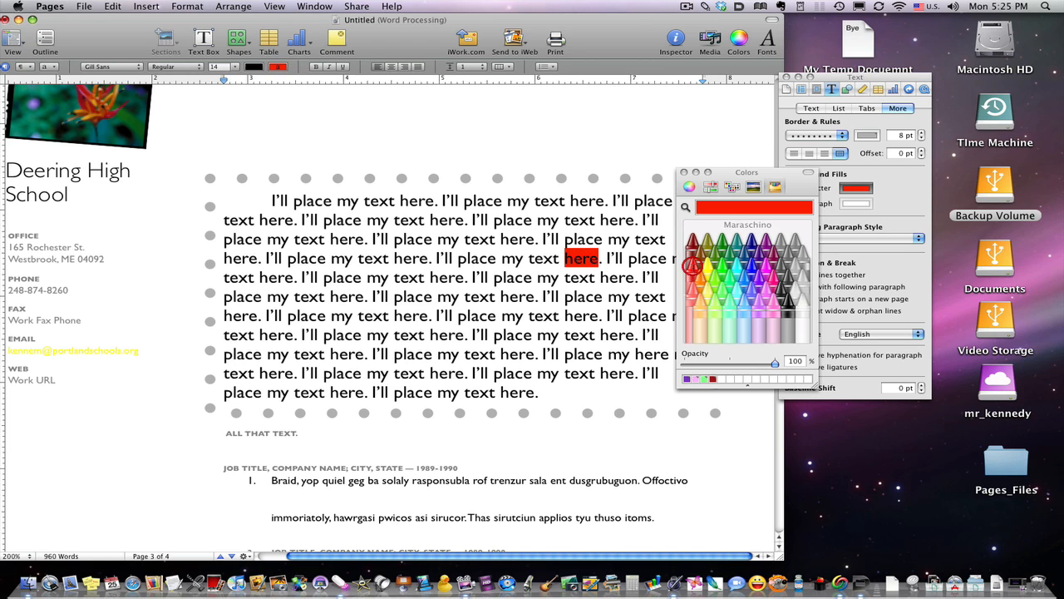
# Change the character fill of the word "here" to Moss and fill the paragraph's background with Magenta, closing the color picker.
pyautogui.click(703, 270)
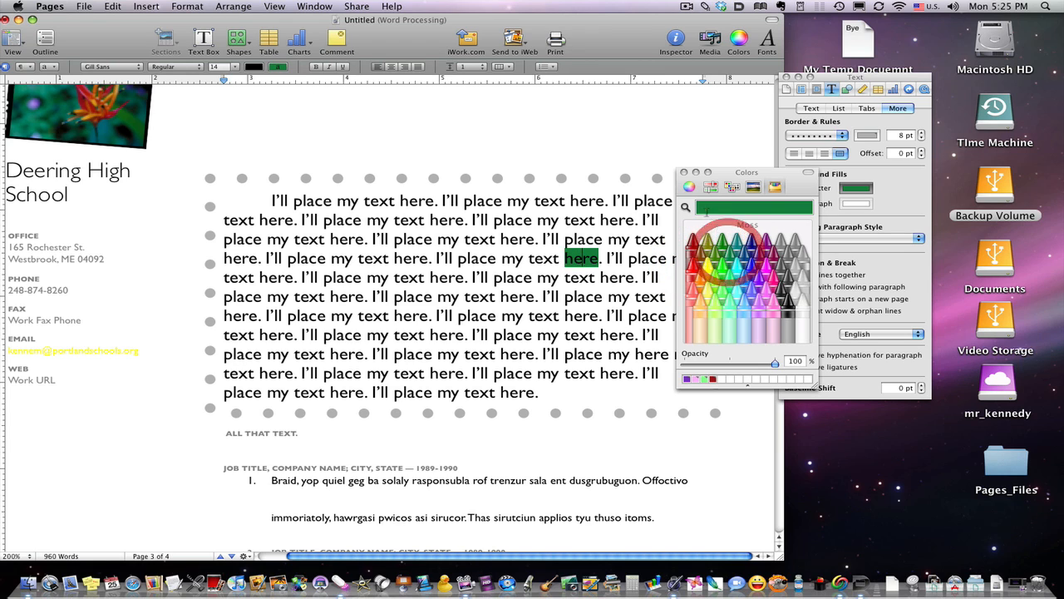
pyautogui.click(684, 172)
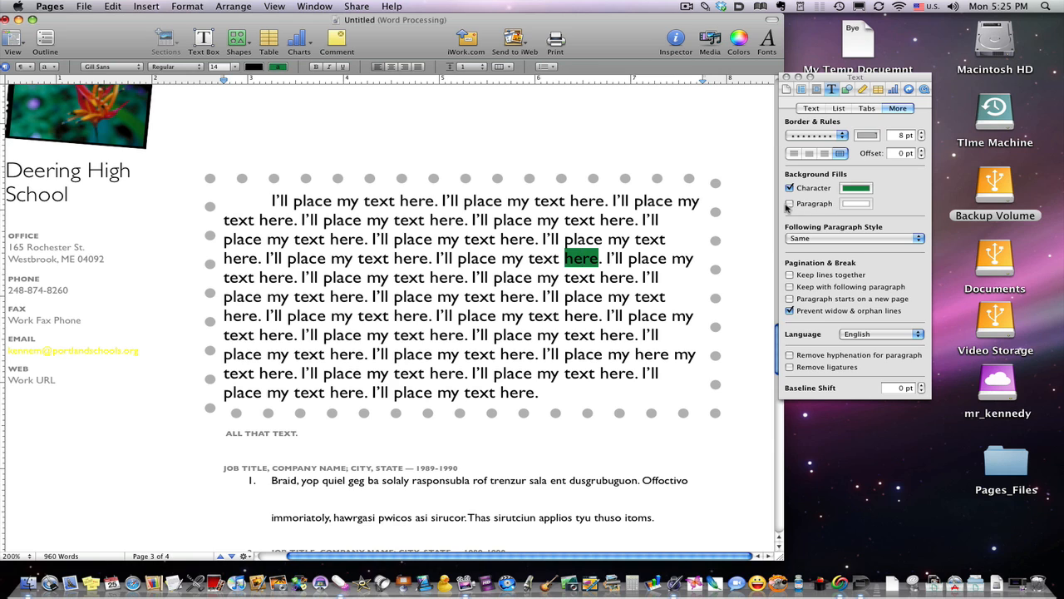
pyautogui.click(860, 206)
pyautogui.click(765, 275)
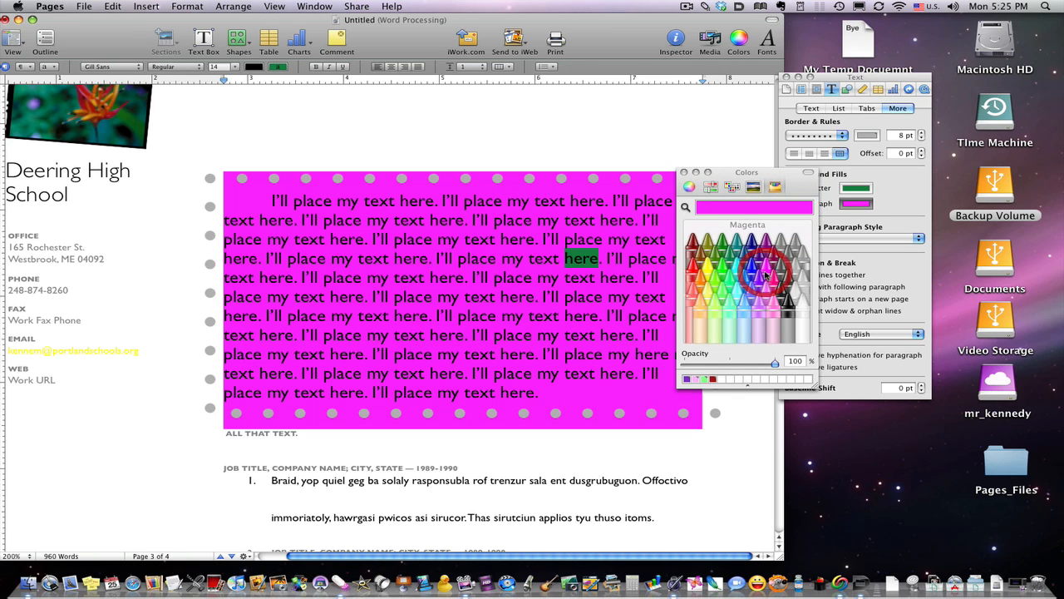
pyautogui.click(749, 437)
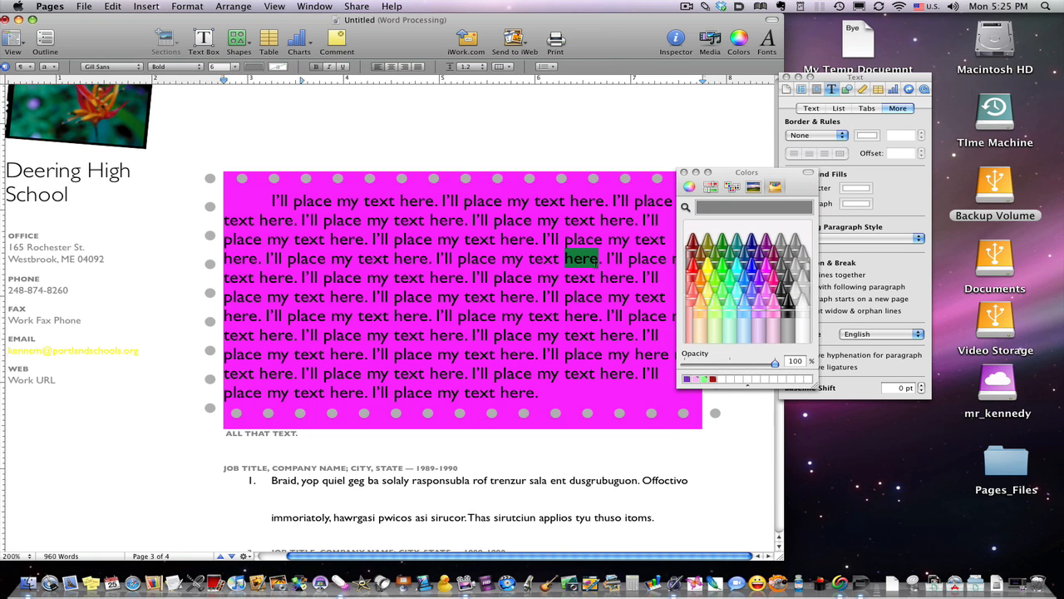
pyautogui.click(684, 172)
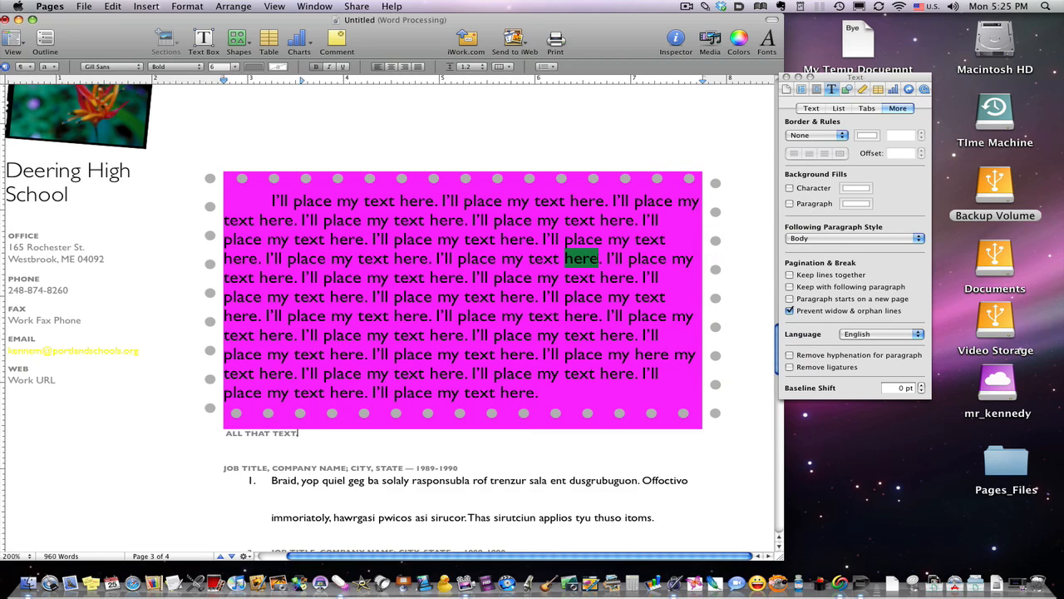
# Remove the character background fill from the highlighted word "here" in the magenta paragraph.
pyautogui.doubleClick(578, 265)
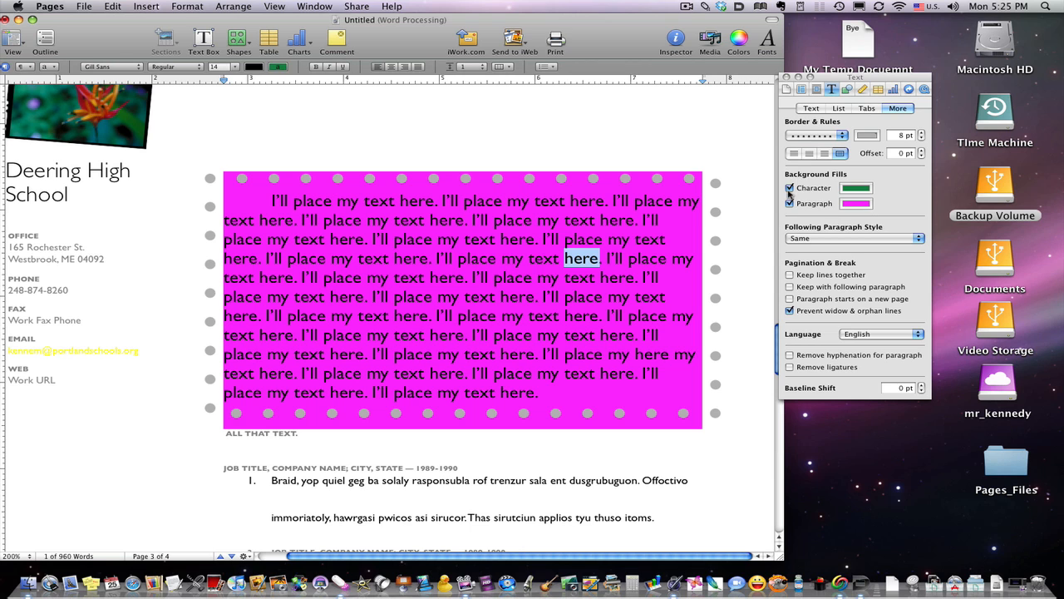
pyautogui.click(790, 188)
pyautogui.click(671, 297)
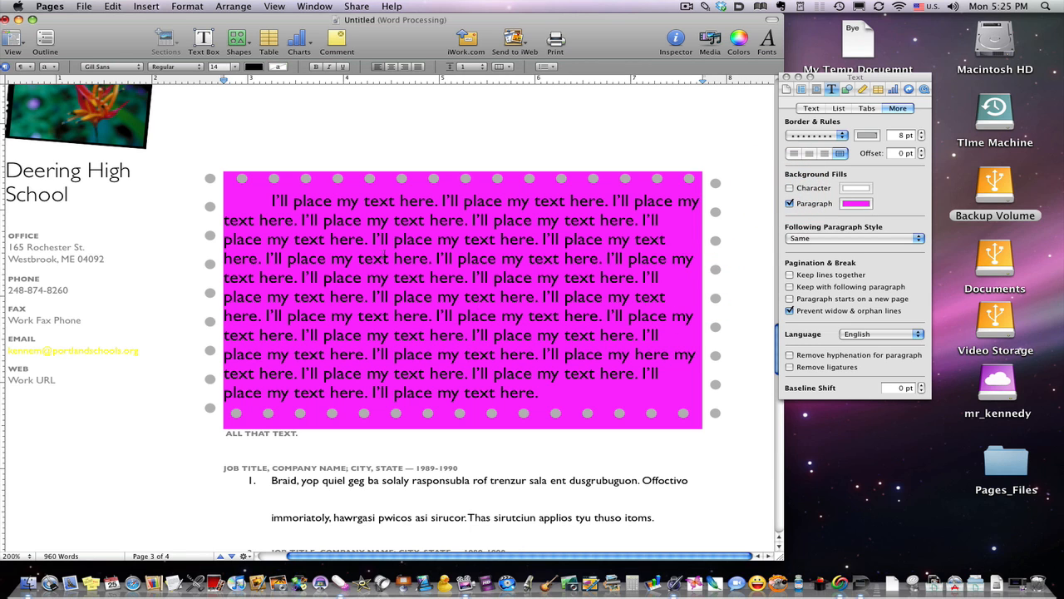
# Examine the available following paragraph styles and leave the setting on Same.
pyautogui.scroll(-5, 600, 356)
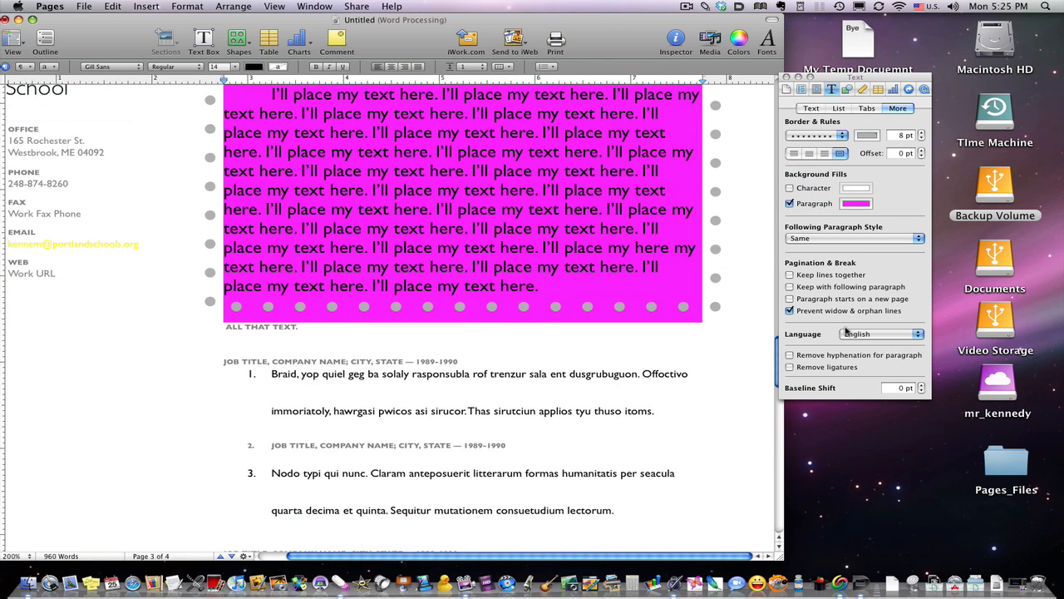
pyautogui.click(890, 239)
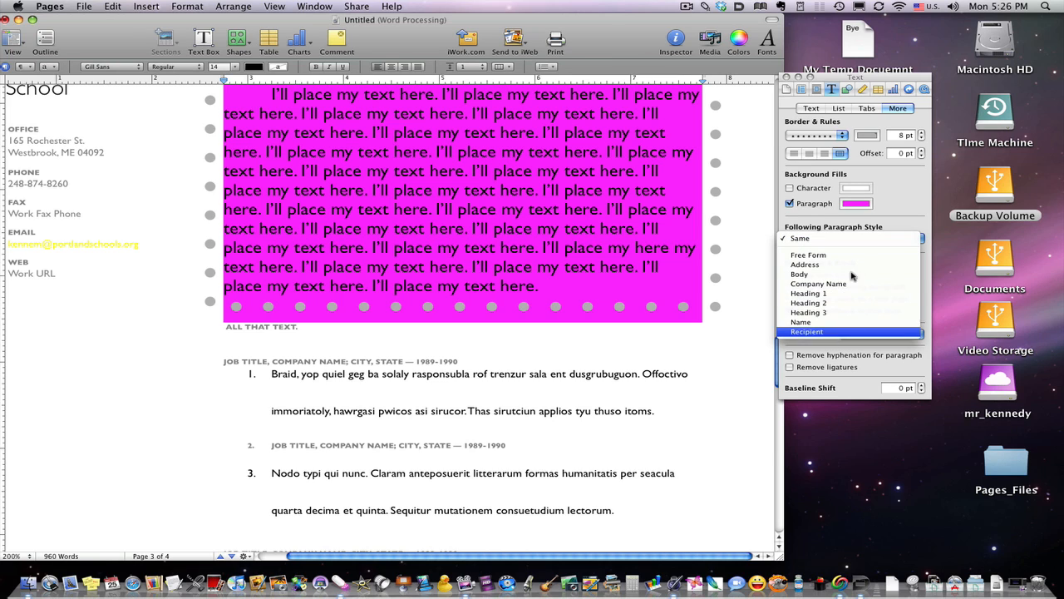
pyautogui.click(873, 371)
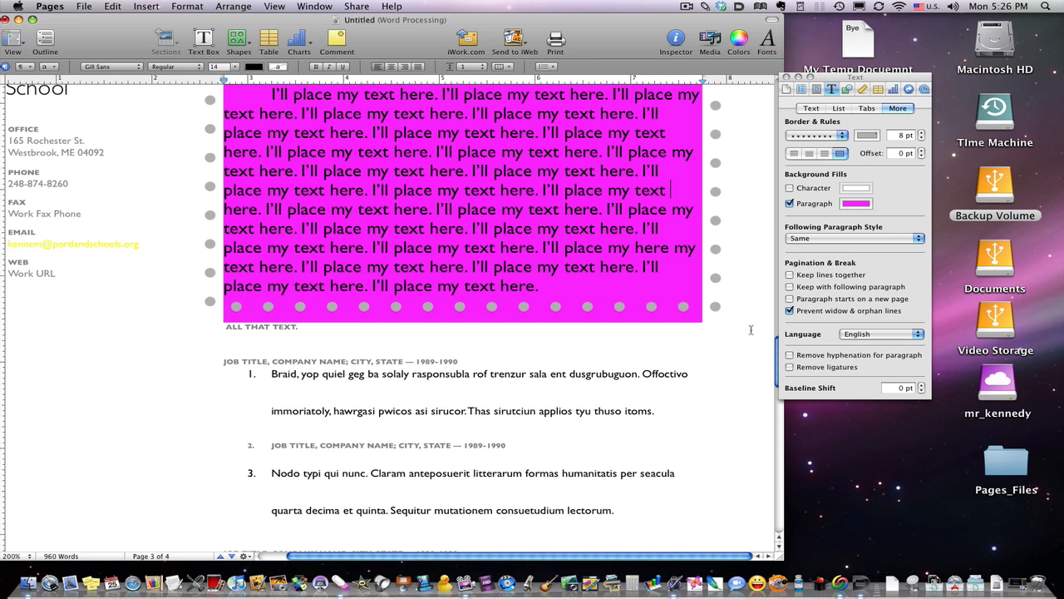
pyautogui.click(756, 333)
pyautogui.scroll(4, 667, 341)
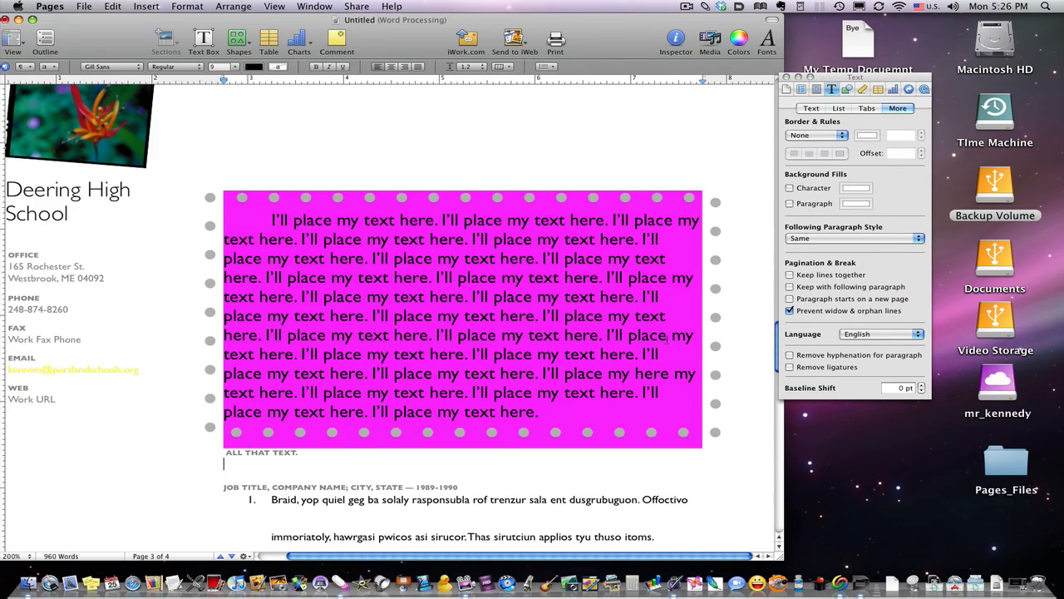
pyautogui.scroll(3, 666, 341)
pyautogui.scroll(-4, 666, 341)
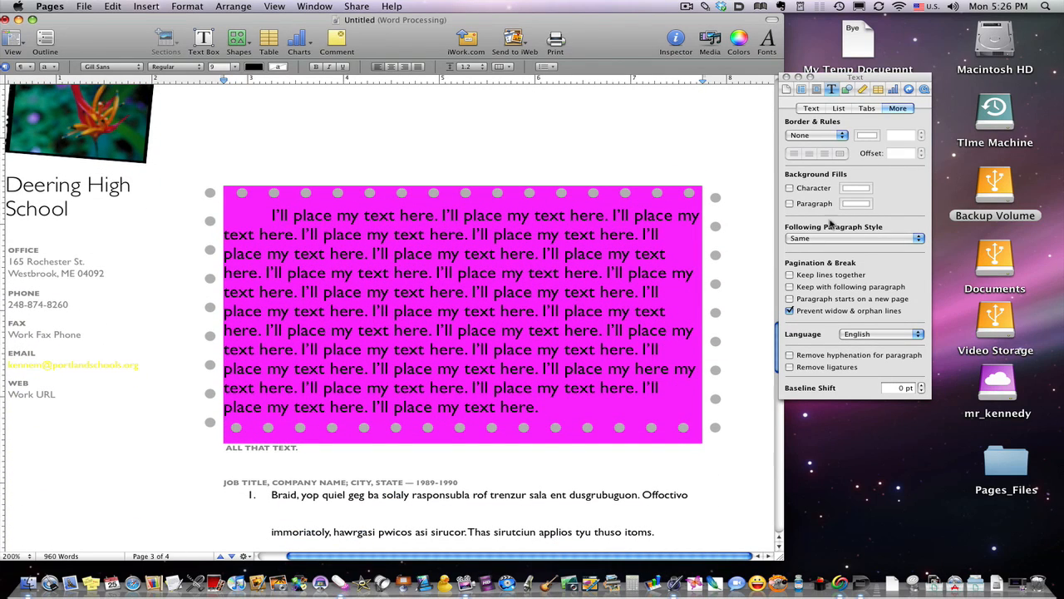
# Place the cursor in the magenta paragraph and show the column and margin settings of the Layout inspector.
pyautogui.click(497, 290)
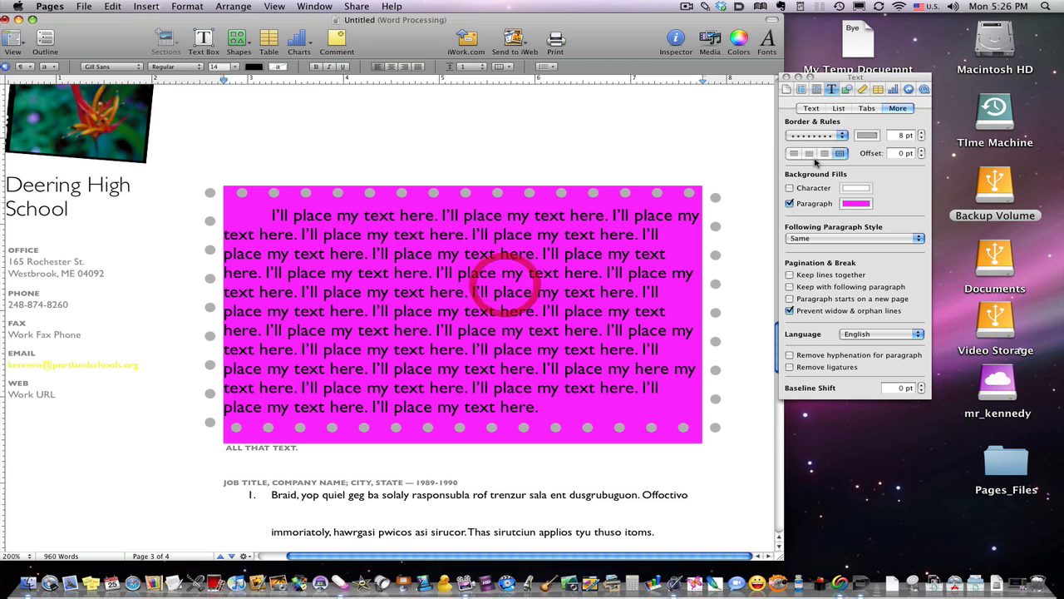
pyautogui.click(817, 89)
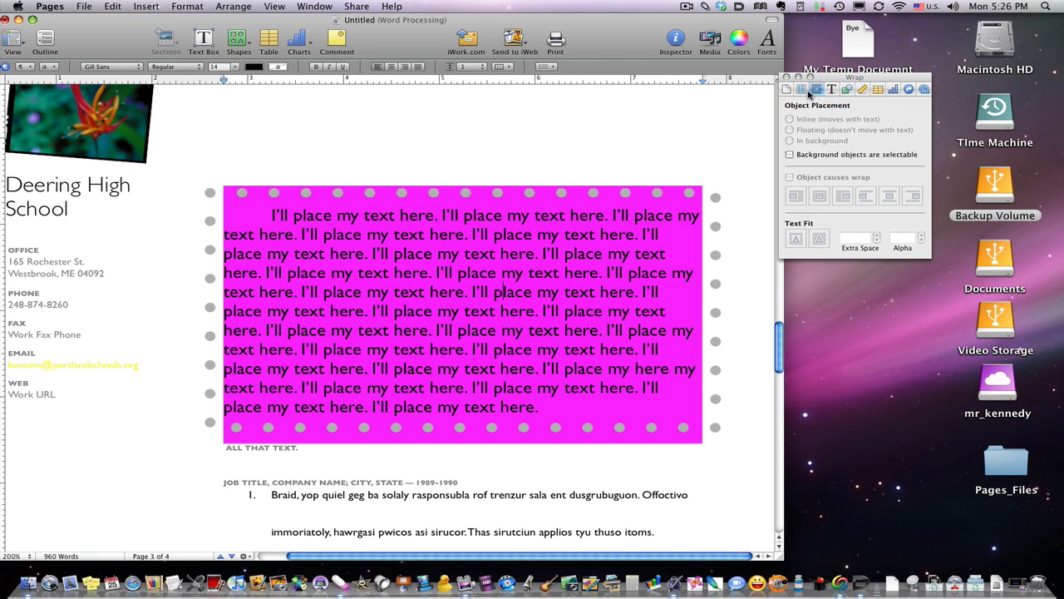
pyautogui.click(801, 89)
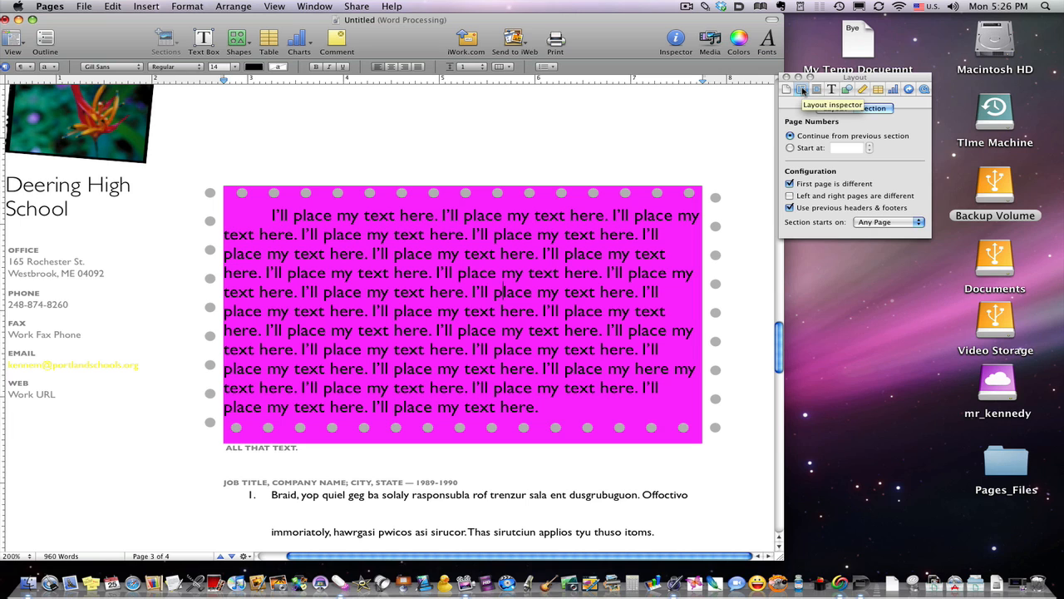
pyautogui.click(835, 108)
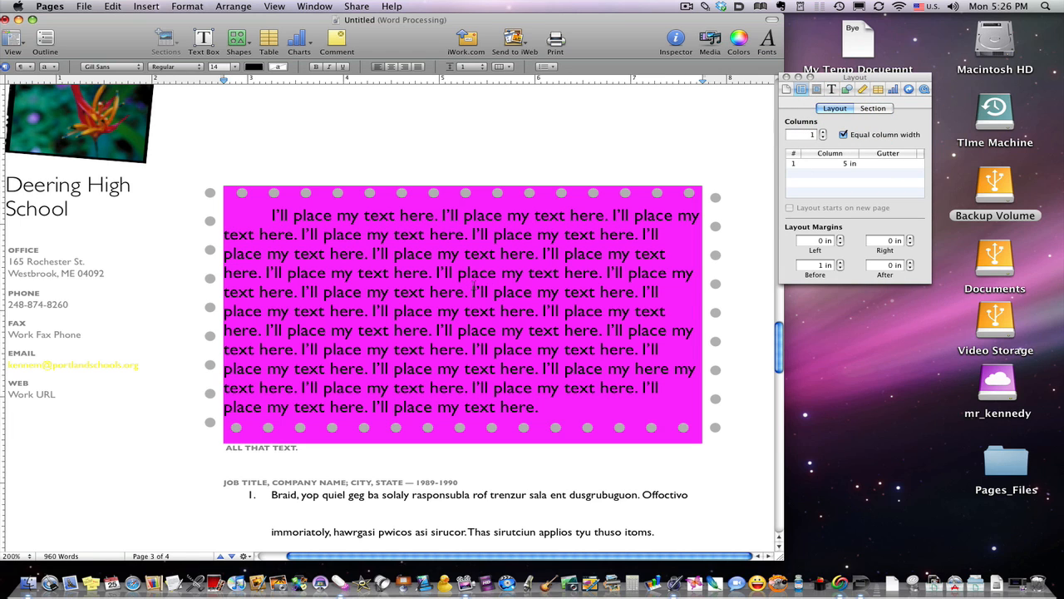
# Select the job entries below the magenta paragraph through "Type Text." and set the layout to 3 columns.
pyautogui.scroll(-5, 496, 369)
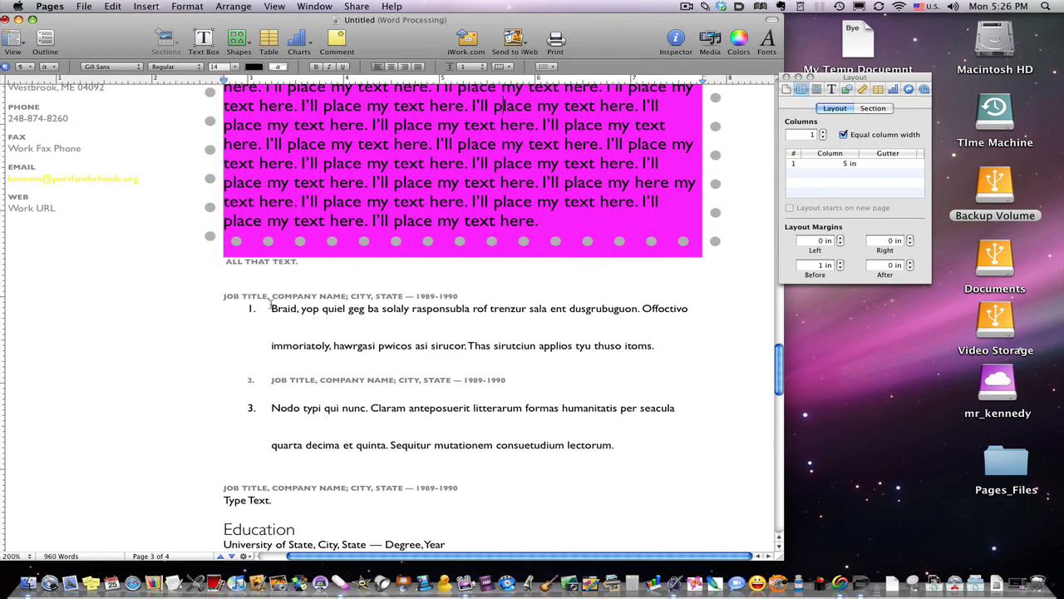
pyautogui.moveTo(221, 297); pyautogui.dragTo(563, 493)
pyautogui.click(823, 132)
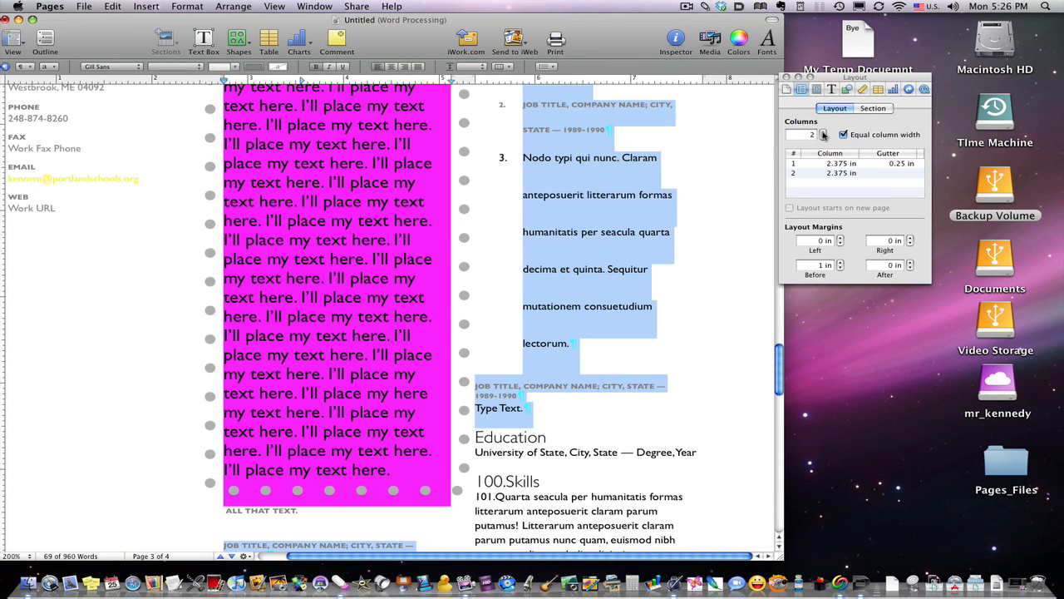
pyautogui.click(823, 131)
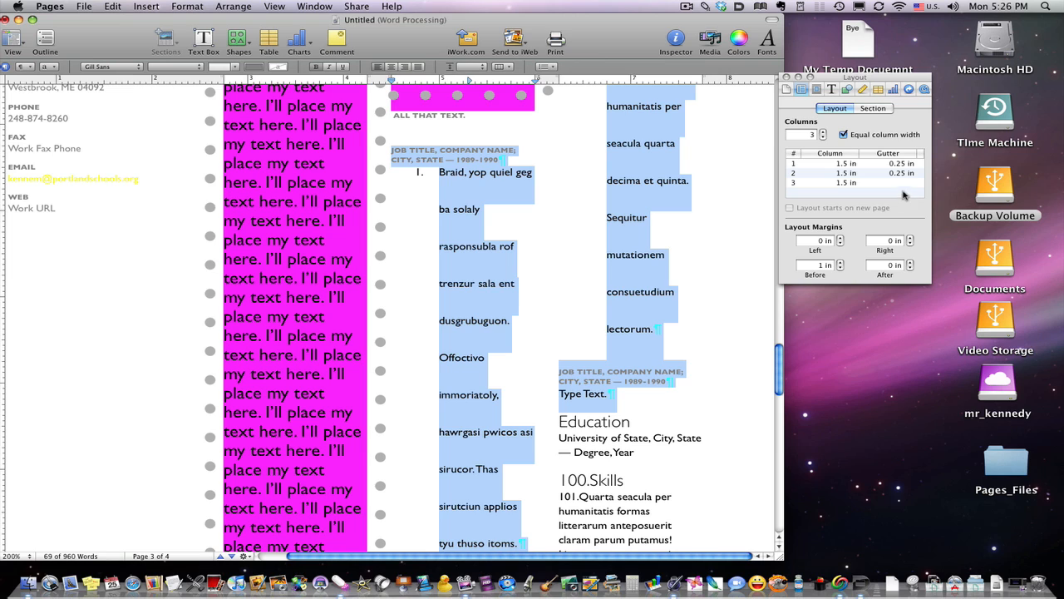
# Turn off equal column width and set the width of column 2 to 3.5 in.
pyautogui.click(843, 136)
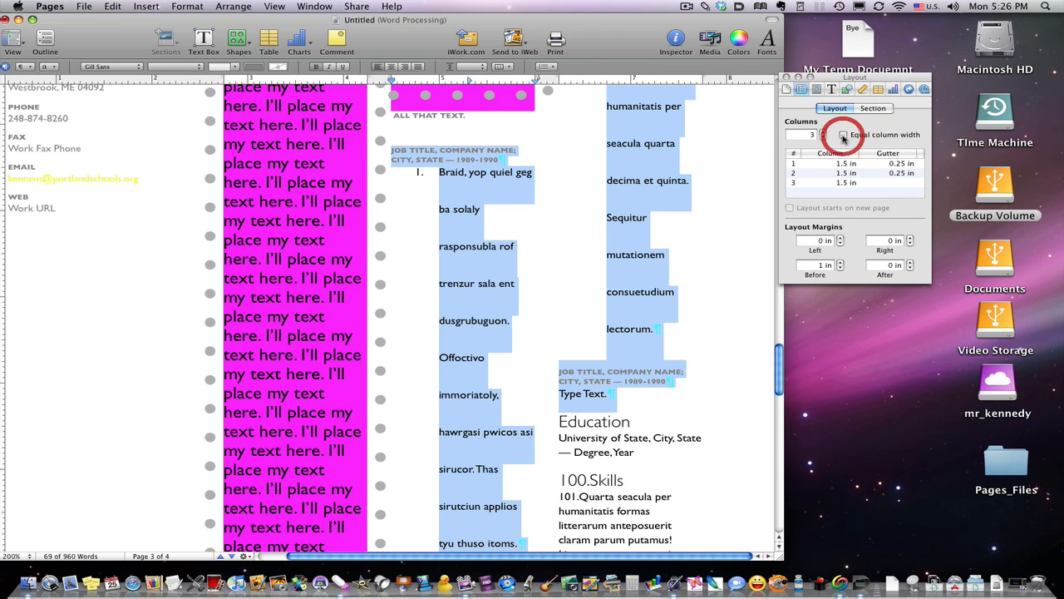
pyautogui.click(845, 174)
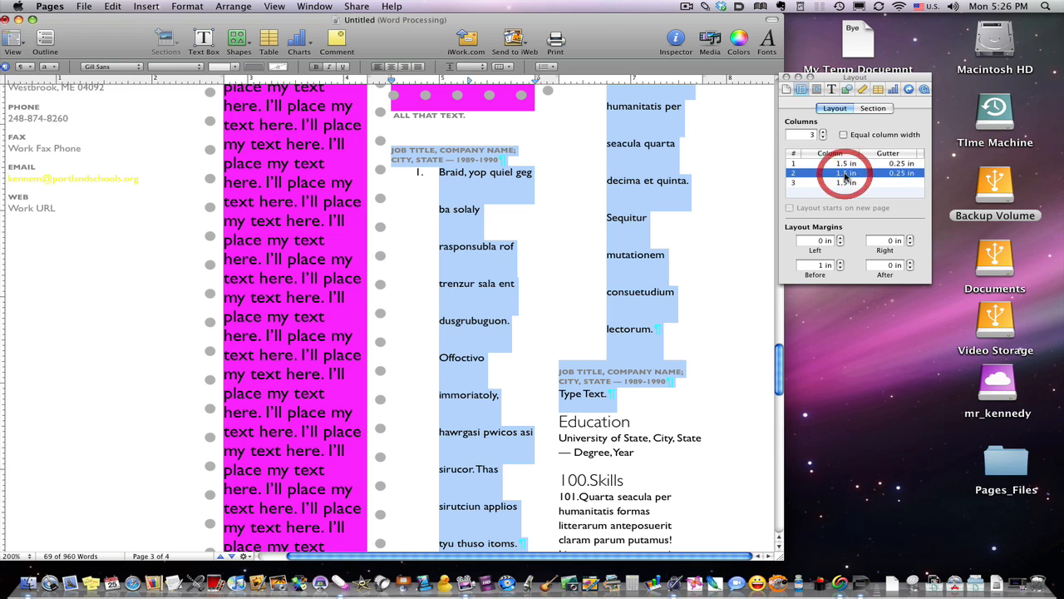
pyautogui.click(846, 174)
pyautogui.click(846, 174)
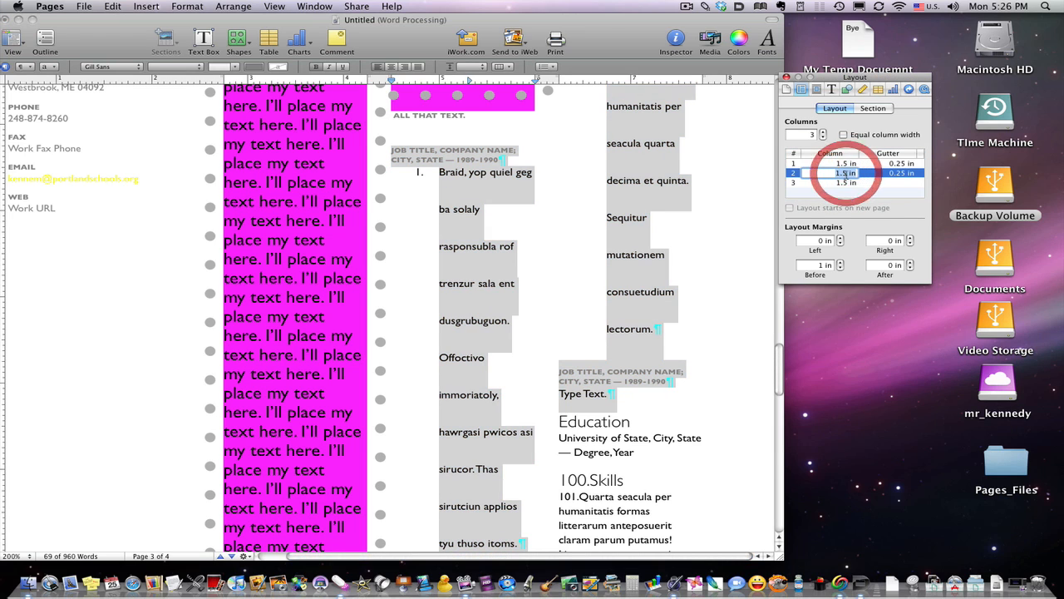
pyautogui.write('3.5')
pyautogui.press('Return')
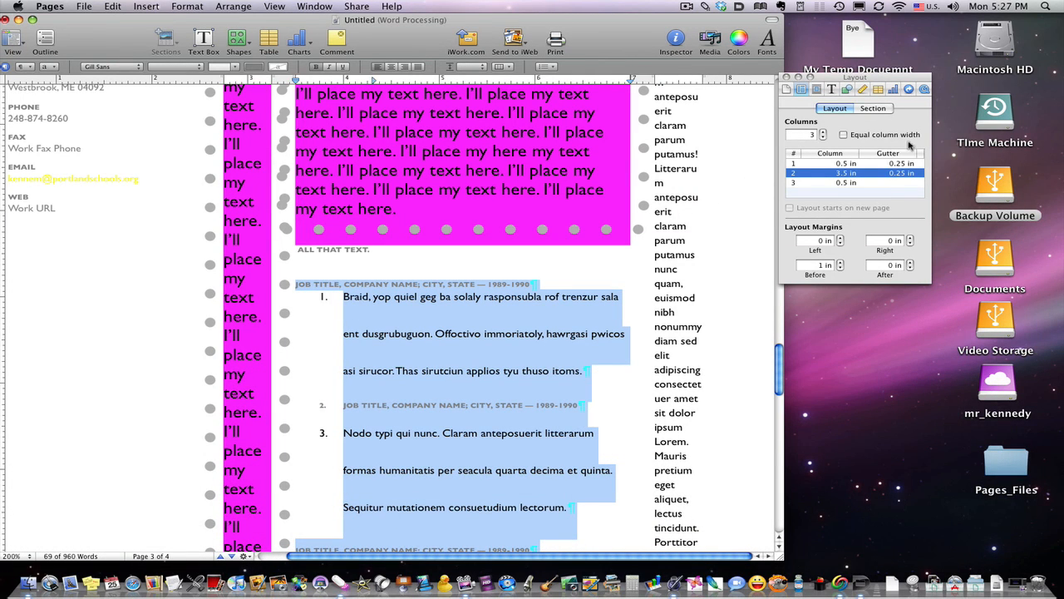
# Check the width entries of columns 1 and 3, and reduce the layout back to 1 column.
pyautogui.click(848, 165)
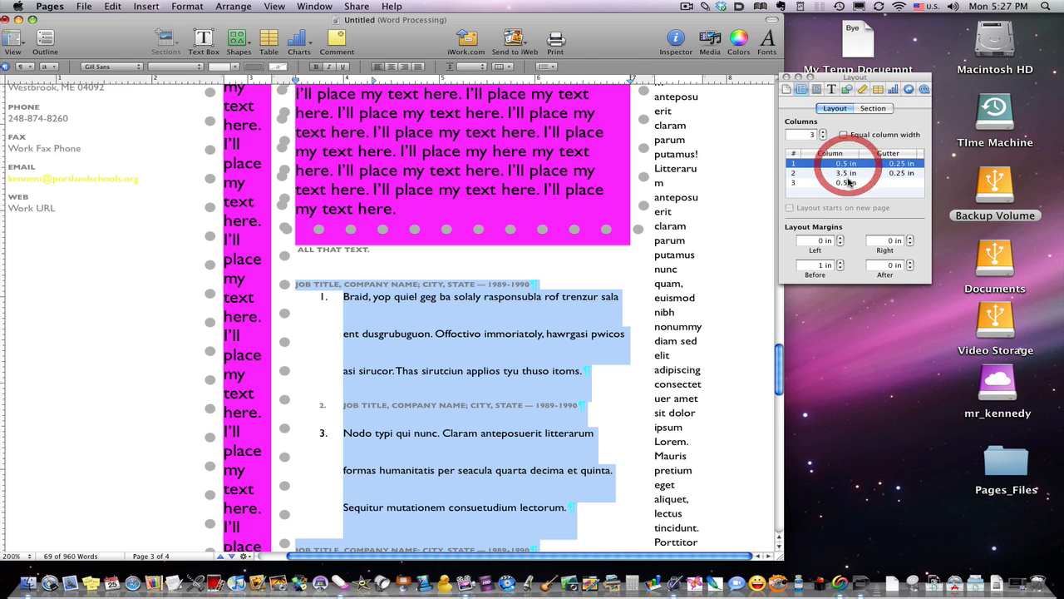
pyautogui.click(848, 182)
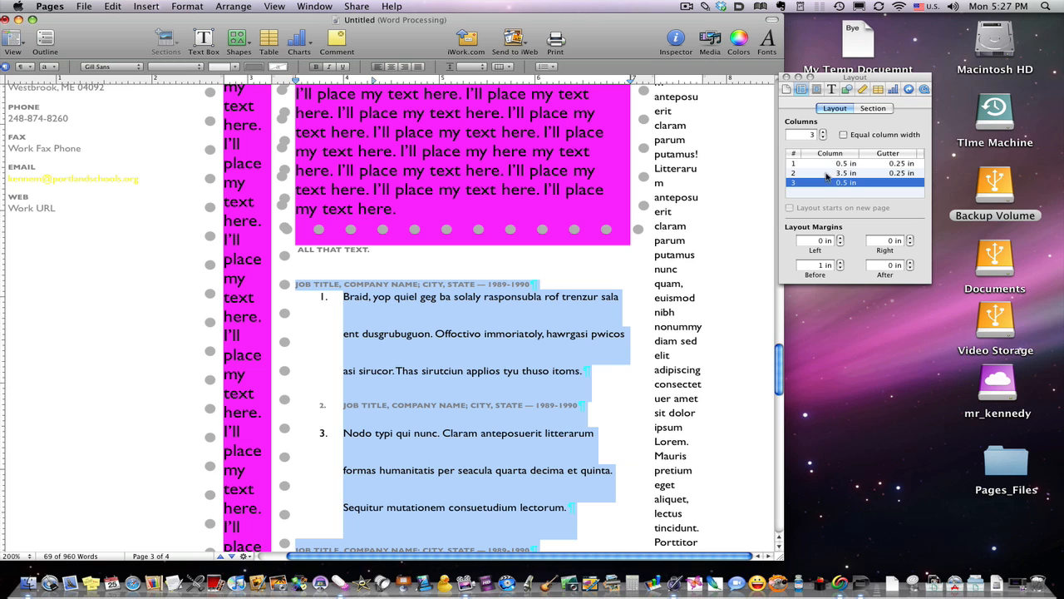
pyautogui.click(822, 138)
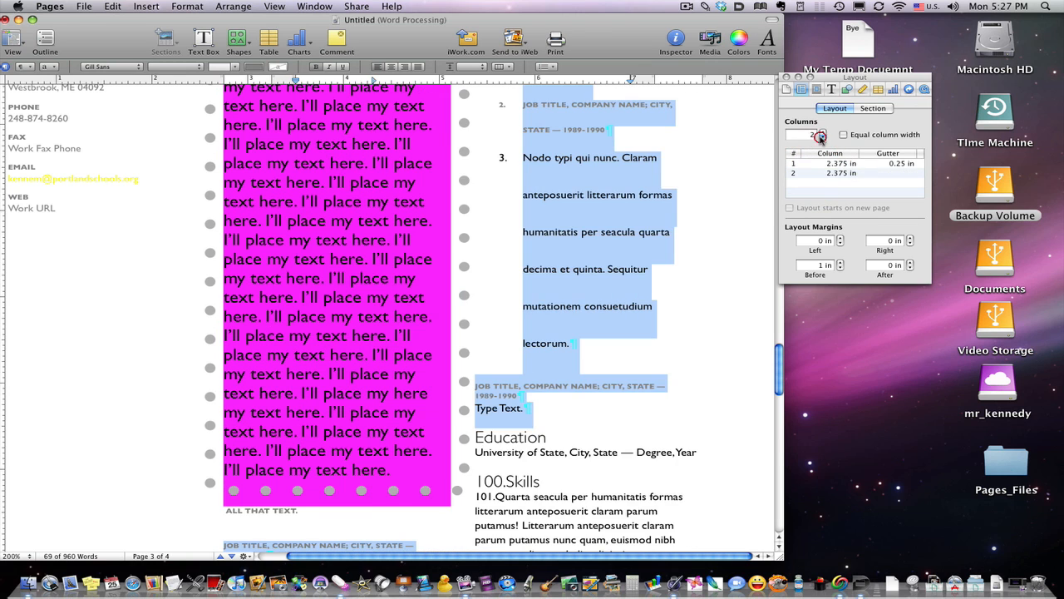
pyautogui.click(822, 138)
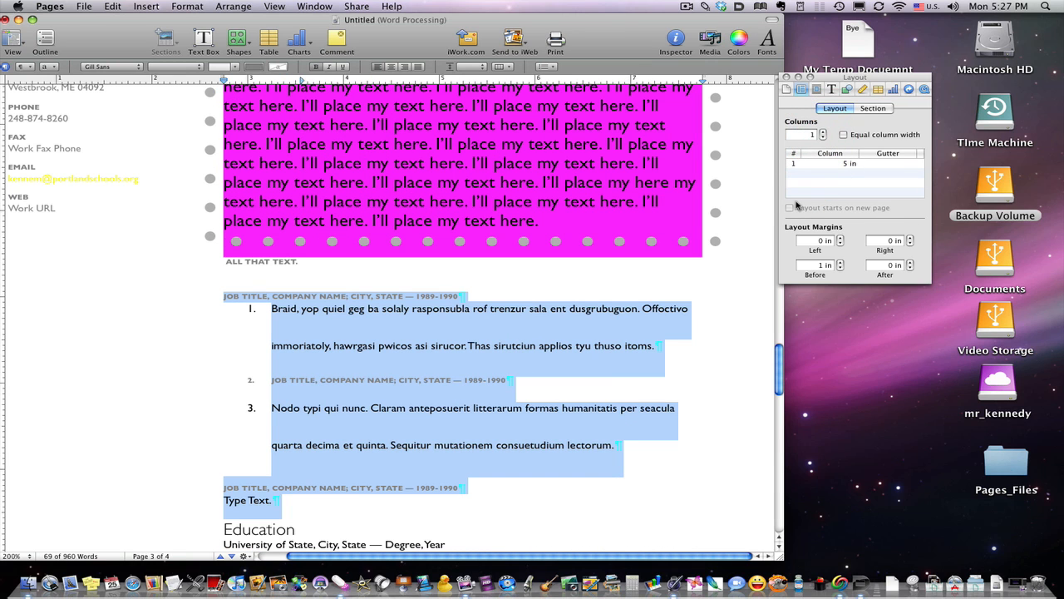
pyautogui.click(911, 212)
pyautogui.click(673, 480)
pyautogui.scroll(-5, 677, 424)
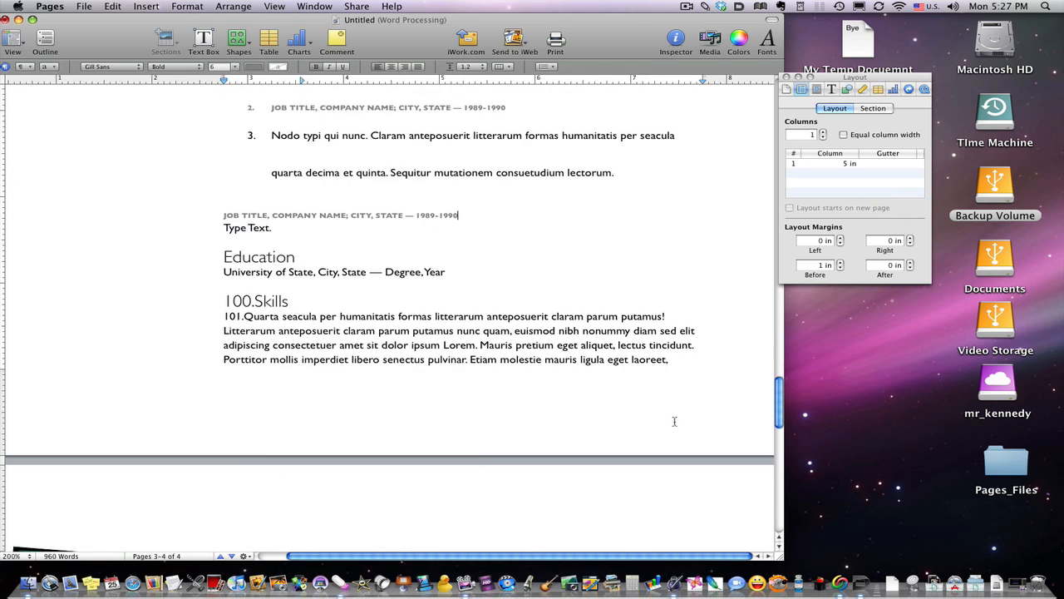
pyautogui.scroll(3, 707, 391)
pyautogui.scroll(4, 740, 353)
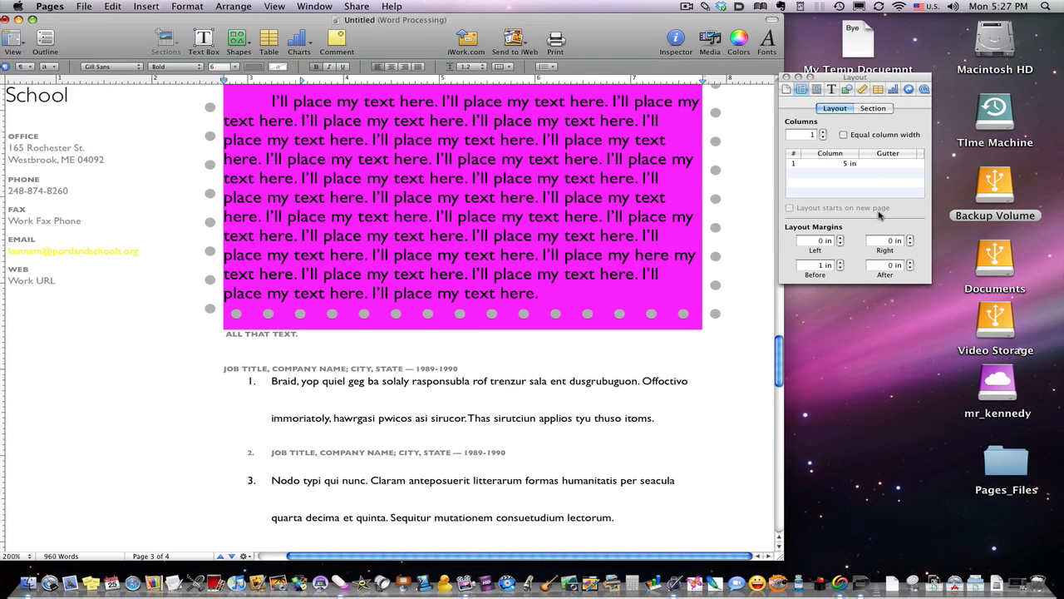
pyautogui.moveTo(683, 295); pyautogui.dragTo(499, 297)
# Place the cursor below "All that text.", lower the layout's Before margin to 0 in, and return to the page top.
pyautogui.click(568, 354)
pyautogui.scroll(10, 652, 275)
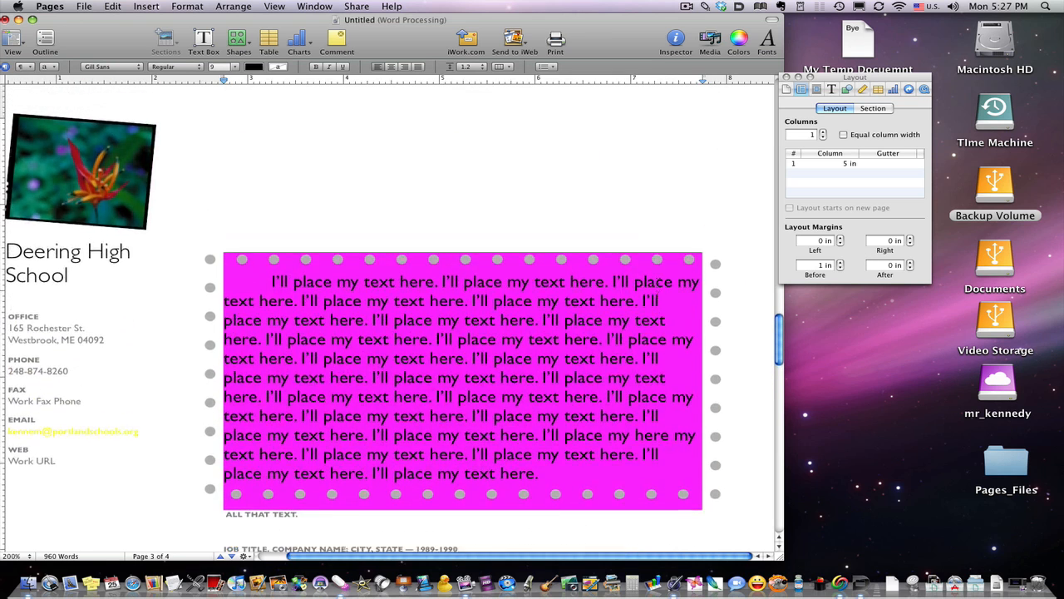
pyautogui.click(840, 268)
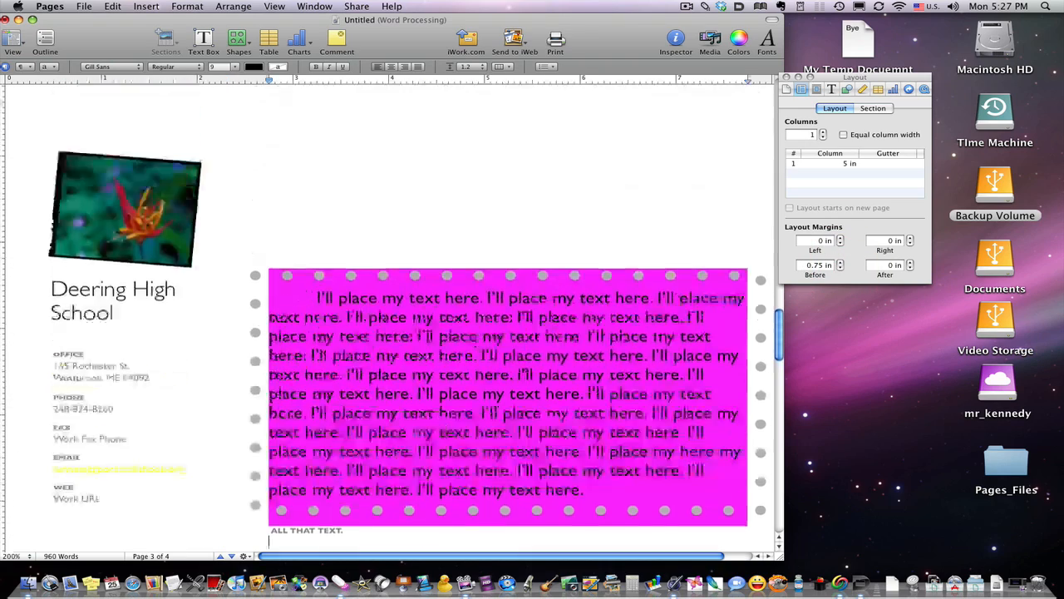
pyautogui.click(841, 268)
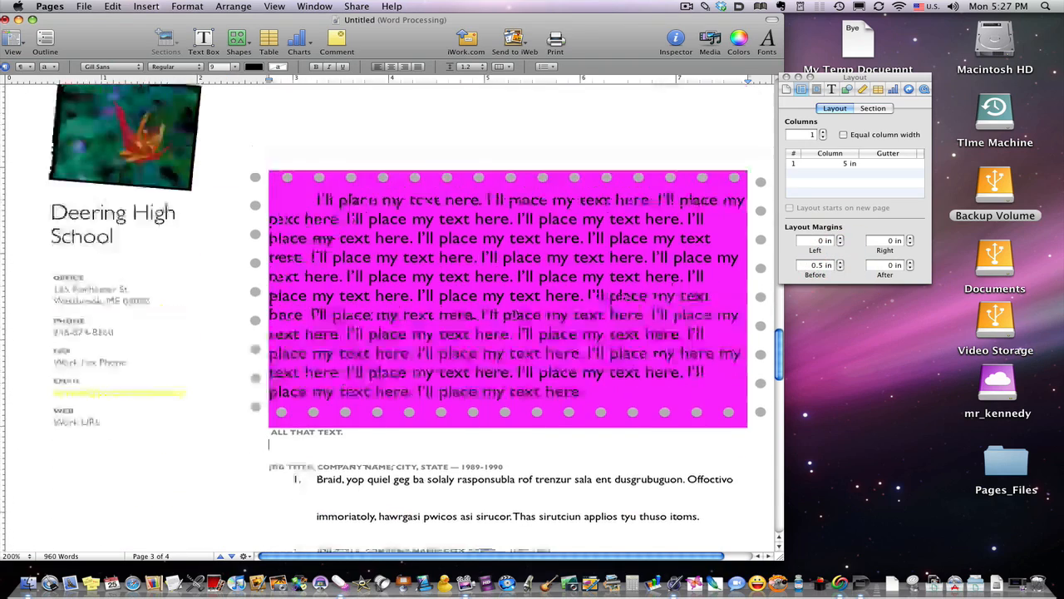
pyautogui.click(840, 268)
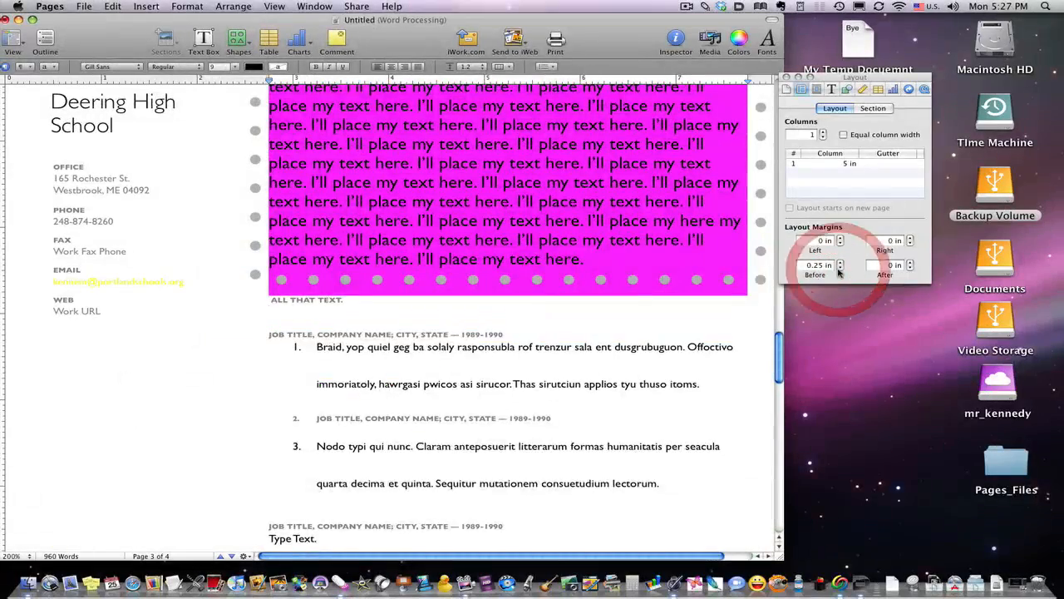
pyautogui.click(840, 268)
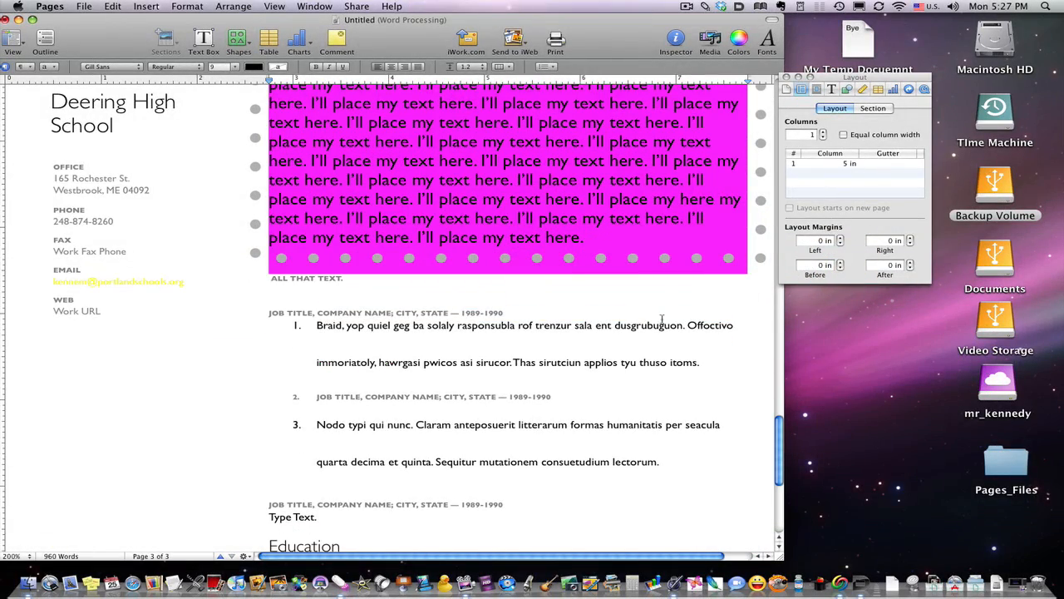
pyautogui.scroll(5, 539, 295)
pyautogui.click(540, 296)
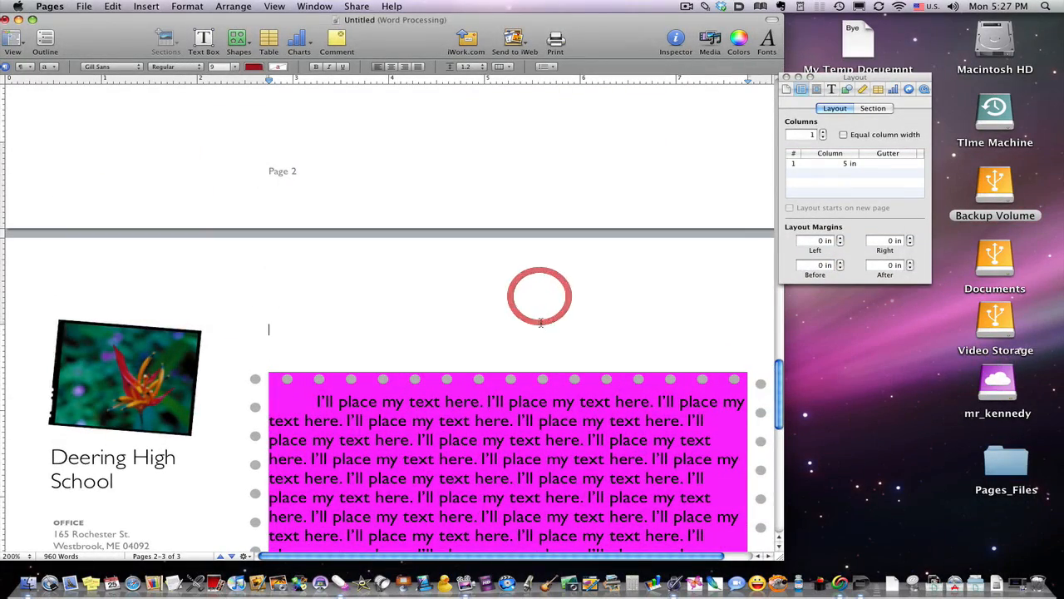
# Place the cursor in the empty line above the magenta paragraph and set the layout's Right margin to 0.75 in.
pyautogui.click(830, 266)
pyautogui.moveTo(542, 324); pyautogui.dragTo(594, 510)
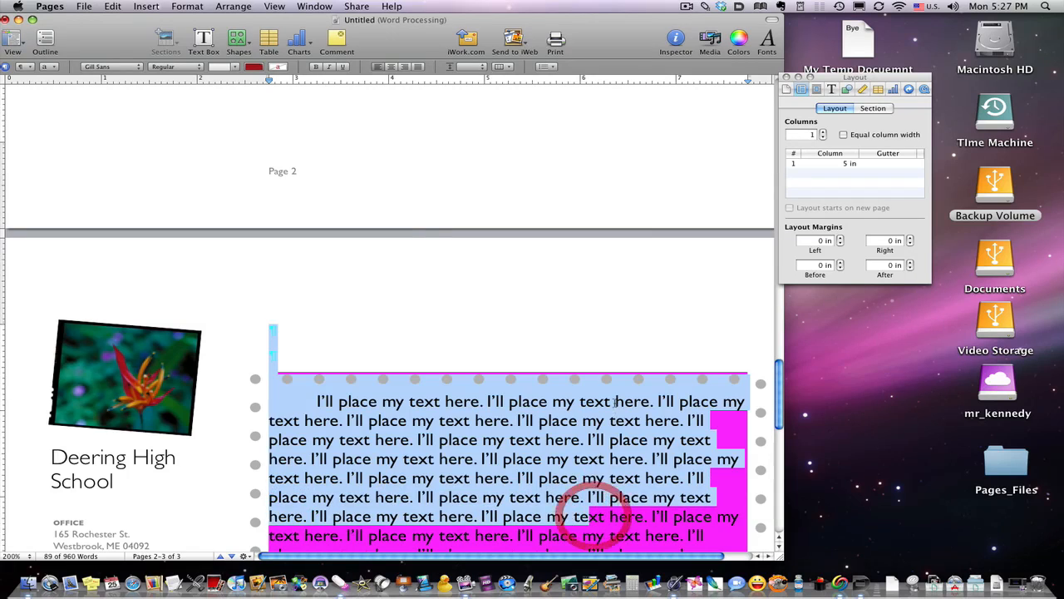
pyautogui.click(591, 309)
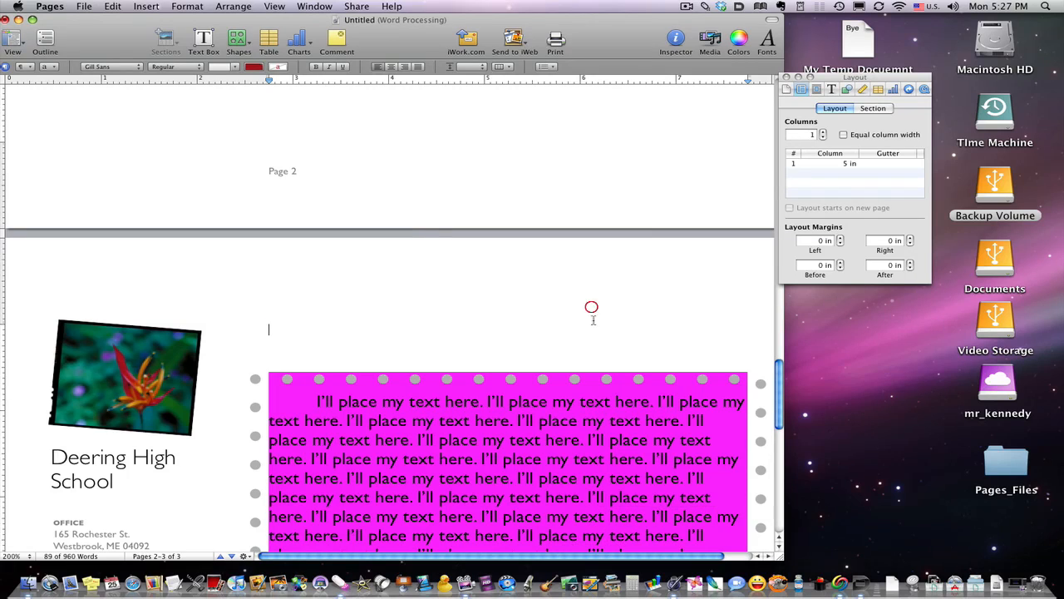
pyautogui.click(911, 237)
pyautogui.click(910, 238)
pyautogui.click(911, 238)
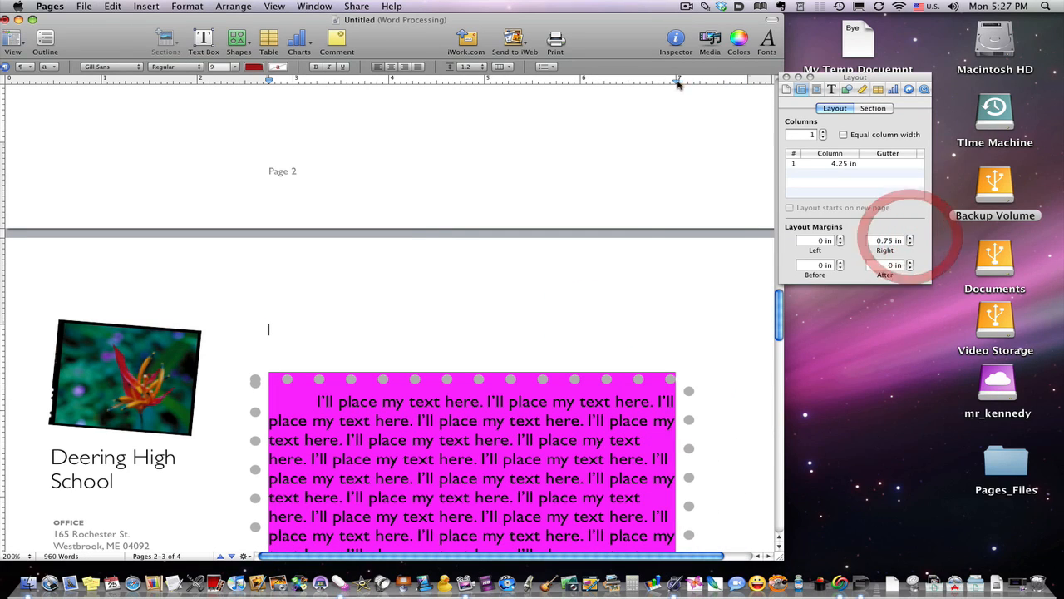
# Increase the layout's Left margin to 1 in and look over the narrowed magenta paragraph.
pyautogui.click(839, 237)
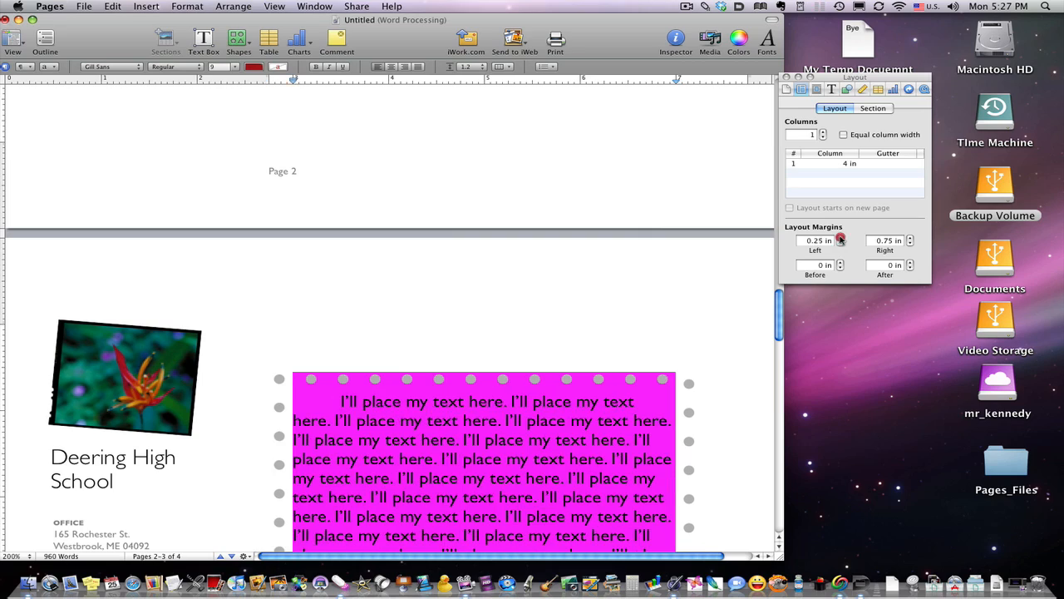
pyautogui.click(840, 237)
pyautogui.click(840, 237)
pyautogui.click(839, 237)
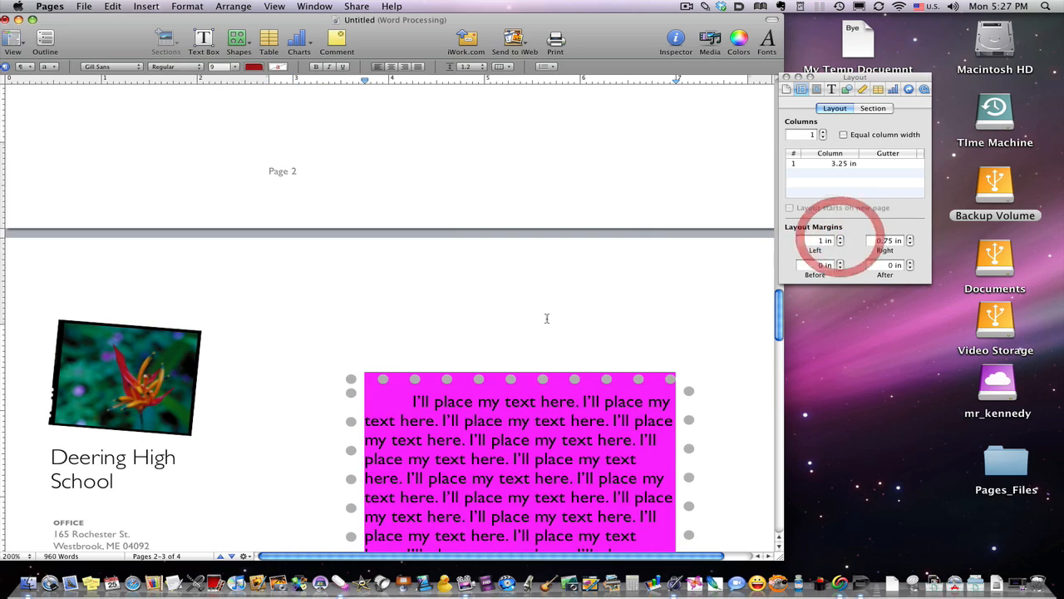
pyautogui.scroll(-5, 490, 383)
pyautogui.scroll(5, 524, 334)
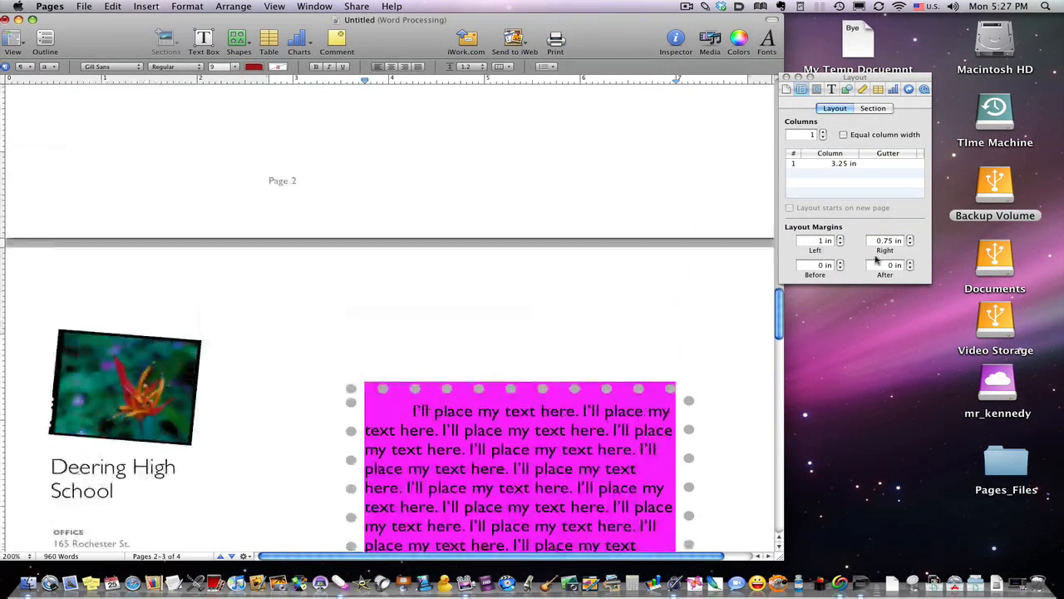
# Reduce the layout's Left and Right margins back to 0 in.
pyautogui.click(840, 244)
pyautogui.click(840, 243)
pyautogui.click(840, 244)
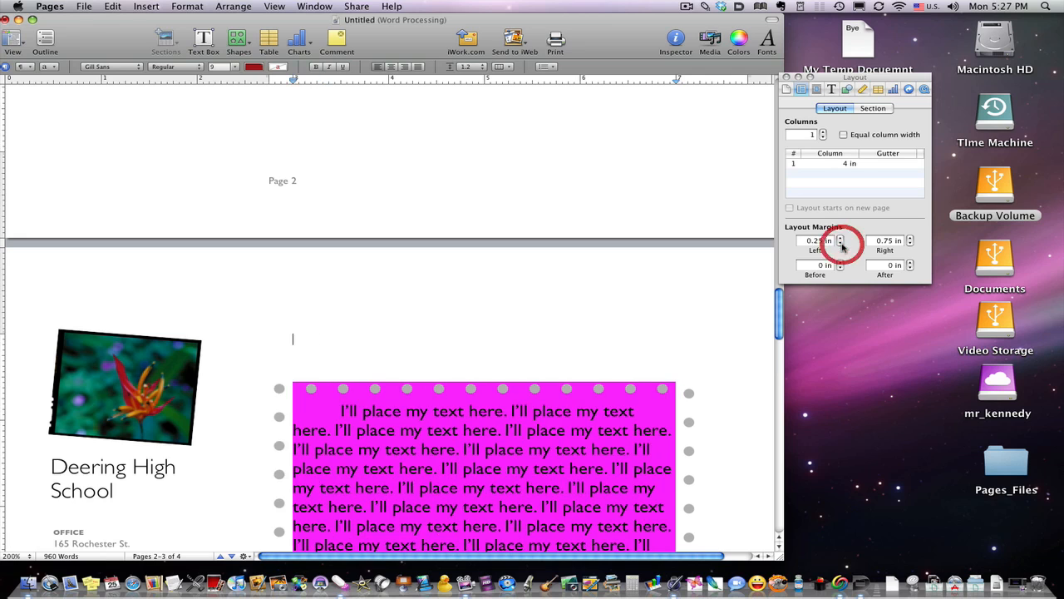
pyautogui.click(840, 244)
pyautogui.click(910, 244)
pyautogui.click(910, 243)
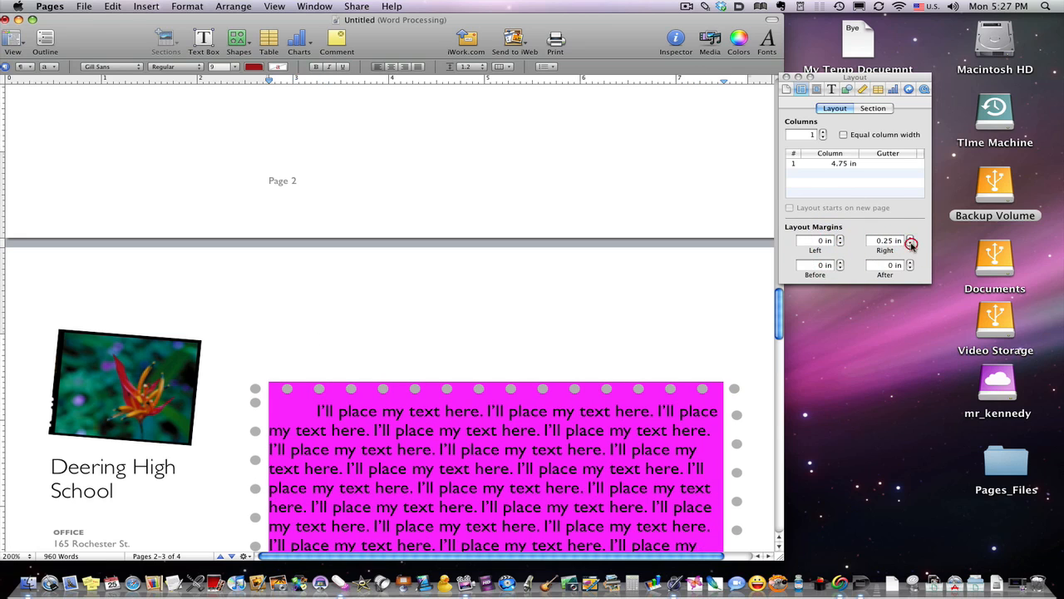
pyautogui.click(910, 244)
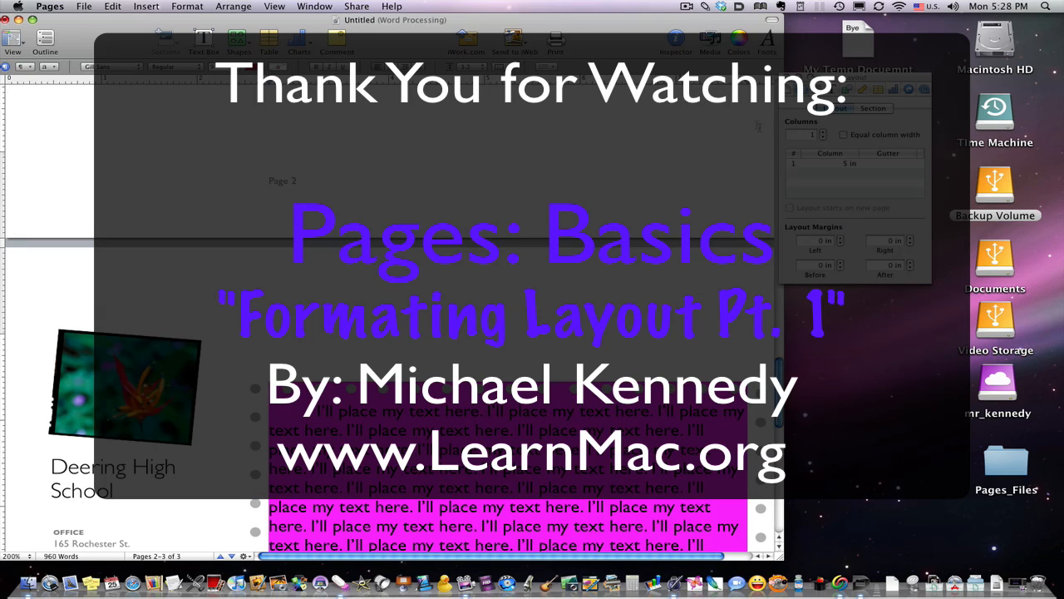